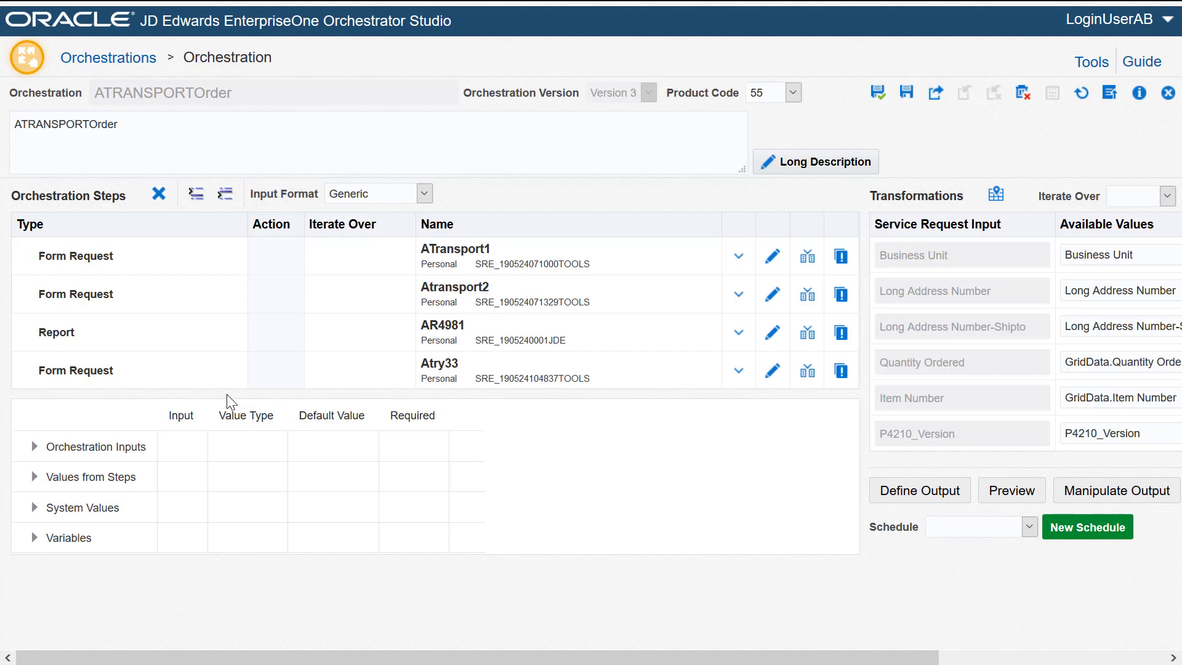
Step: Scroll through ATRANSPORTOrder's selected output fields, then cancel without changes to return to Customer Service Inquiry
{"action": "left_click", "coordinate": [911, 491]}
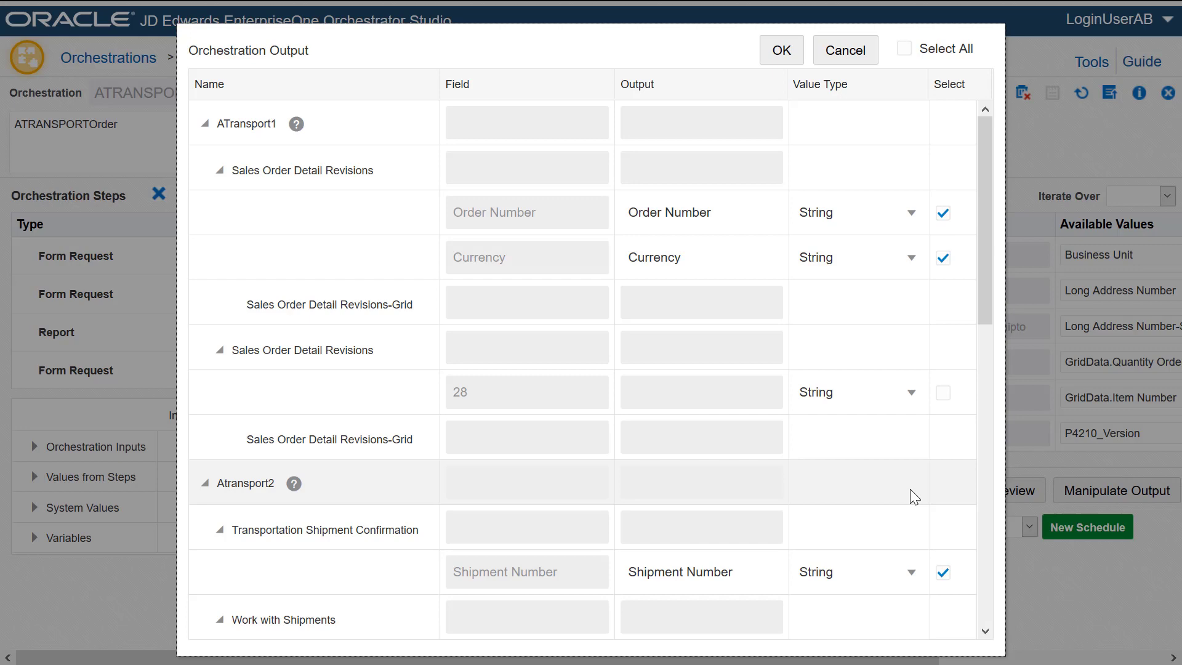
{"action": "left_click_drag", "start_coordinate": [986, 308], "coordinate": [983, 640]}
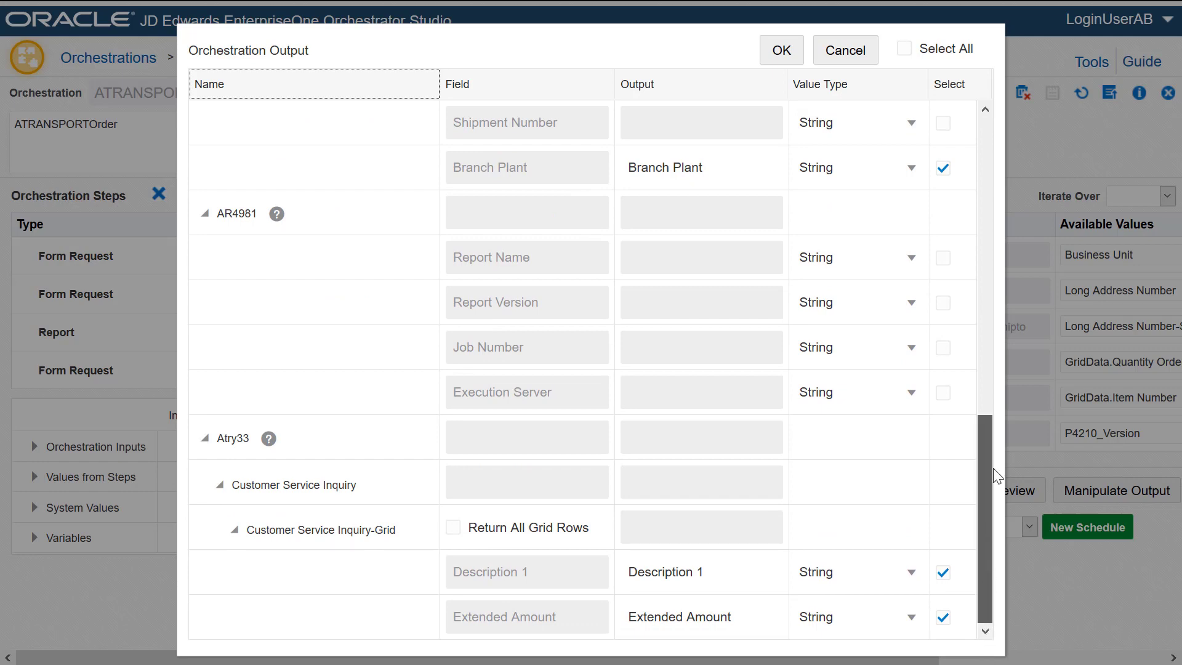
{"action": "left_click_drag", "start_coordinate": [985, 480], "coordinate": [981, 198]}
{"action": "left_click", "coordinate": [845, 50]}
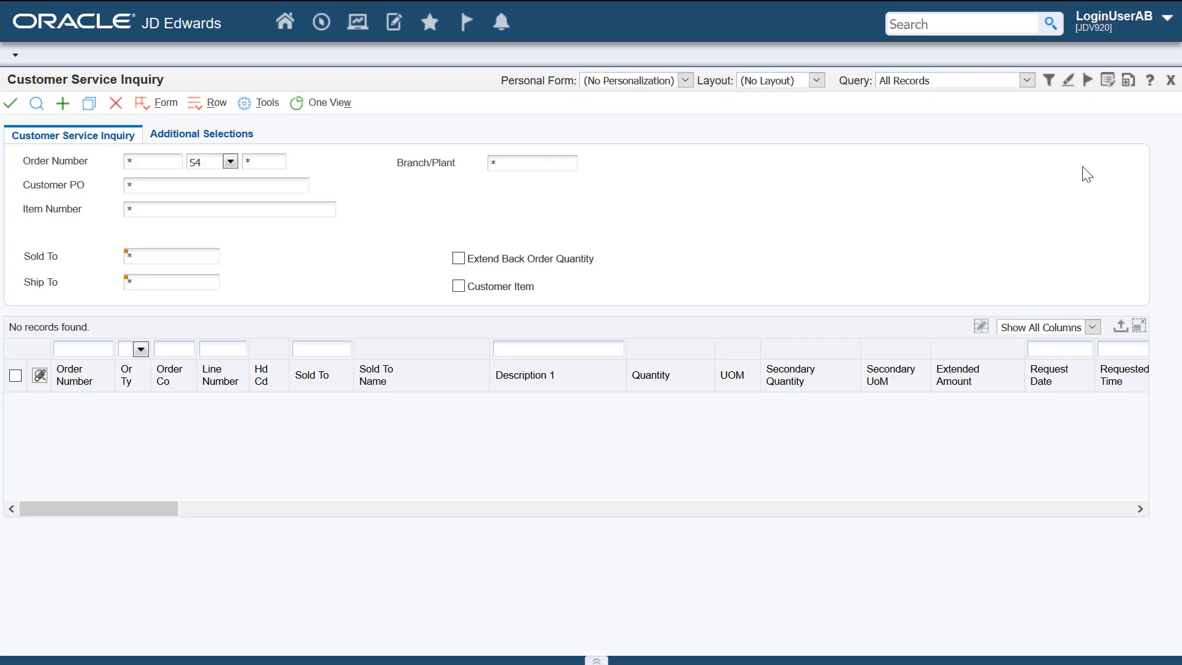
Step: Add a button labelled 'Create Order with Freight' to the form beside Ship To
{"action": "left_click", "coordinate": [1130, 83]}
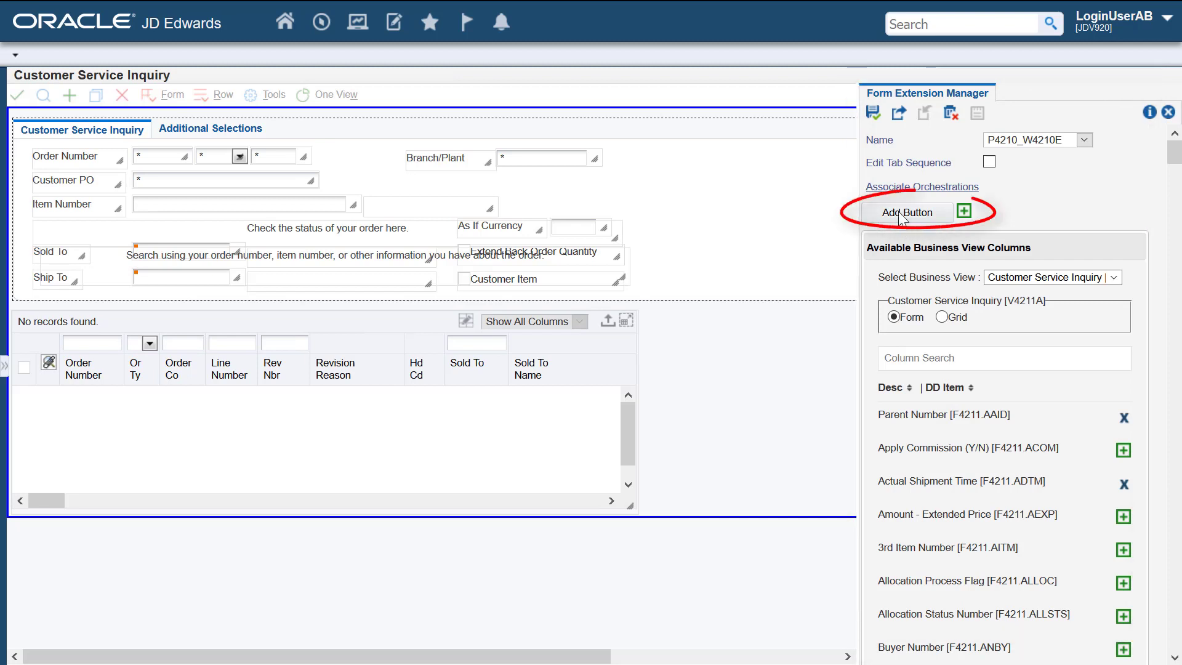
{"action": "left_click_drag", "start_coordinate": [896, 209], "coordinate": [664, 278]}
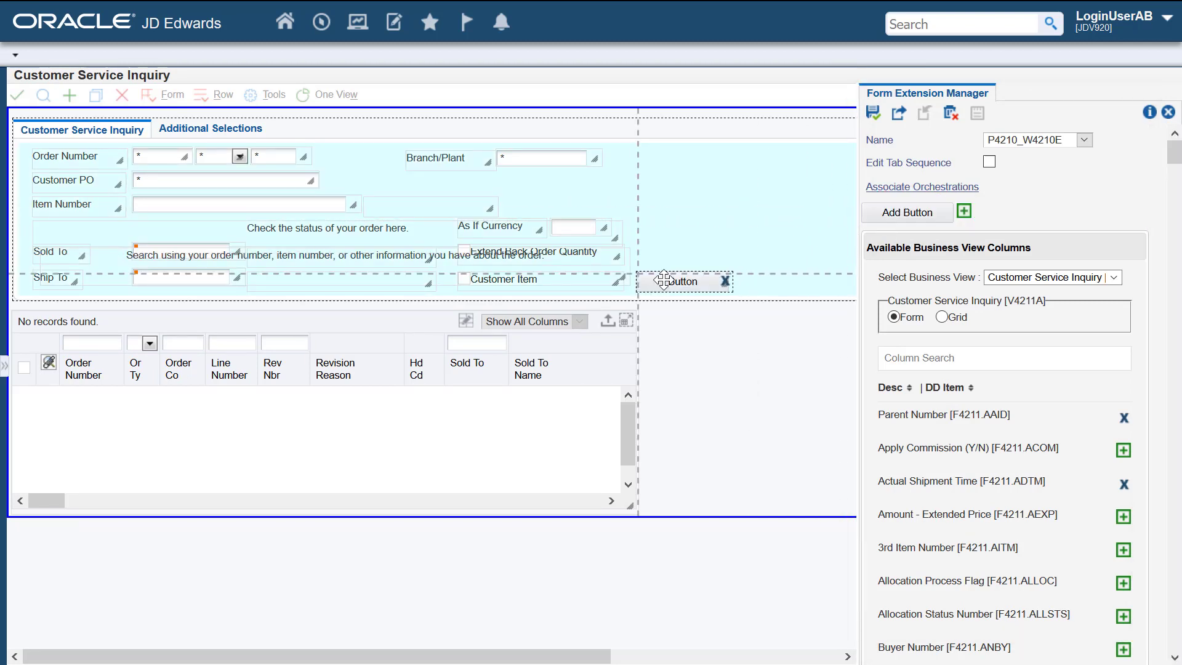
{"action": "key", "text": "BackSpace"}
{"action": "type", "text": "Create Order with Freight"}
{"action": "key", "text": "Return"}
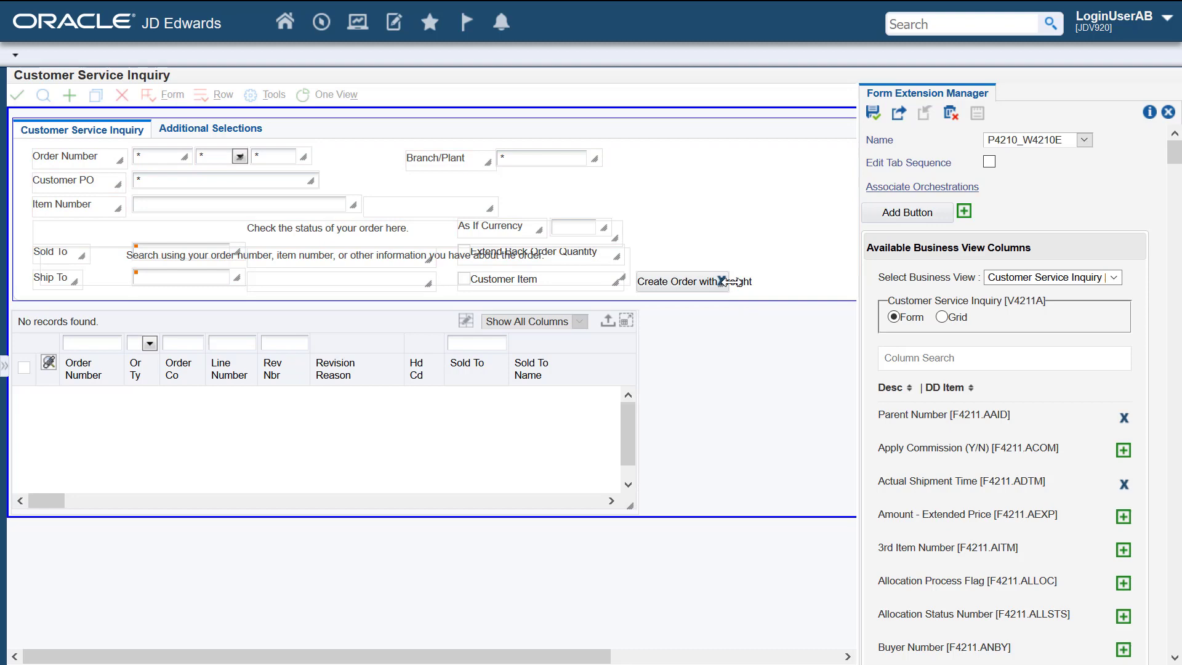
Step: Place the Shipment Number, Currency Code - Base and Amount - Extended Cost fields on the form
{"action": "left_click", "coordinate": [948, 358]}
{"action": "type", "text": "Shipment"}
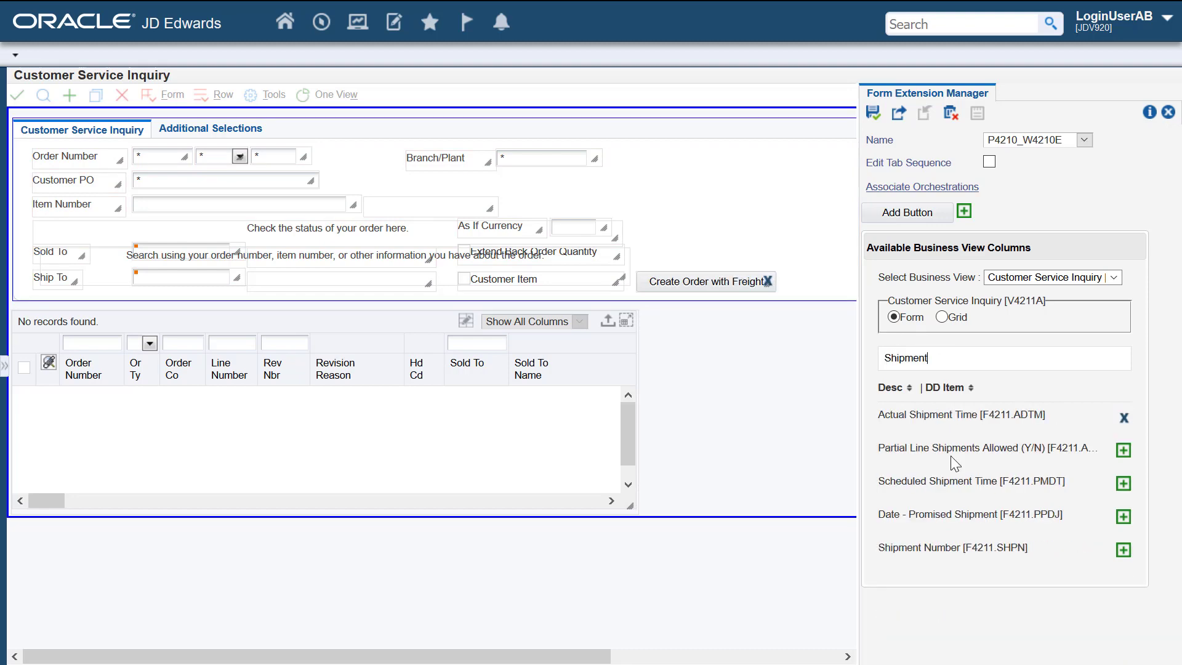
{"action": "left_click_drag", "start_coordinate": [916, 547], "coordinate": [665, 154]}
{"action": "key", "text": "ctrl+a"}
{"action": "type", "text": "C"}
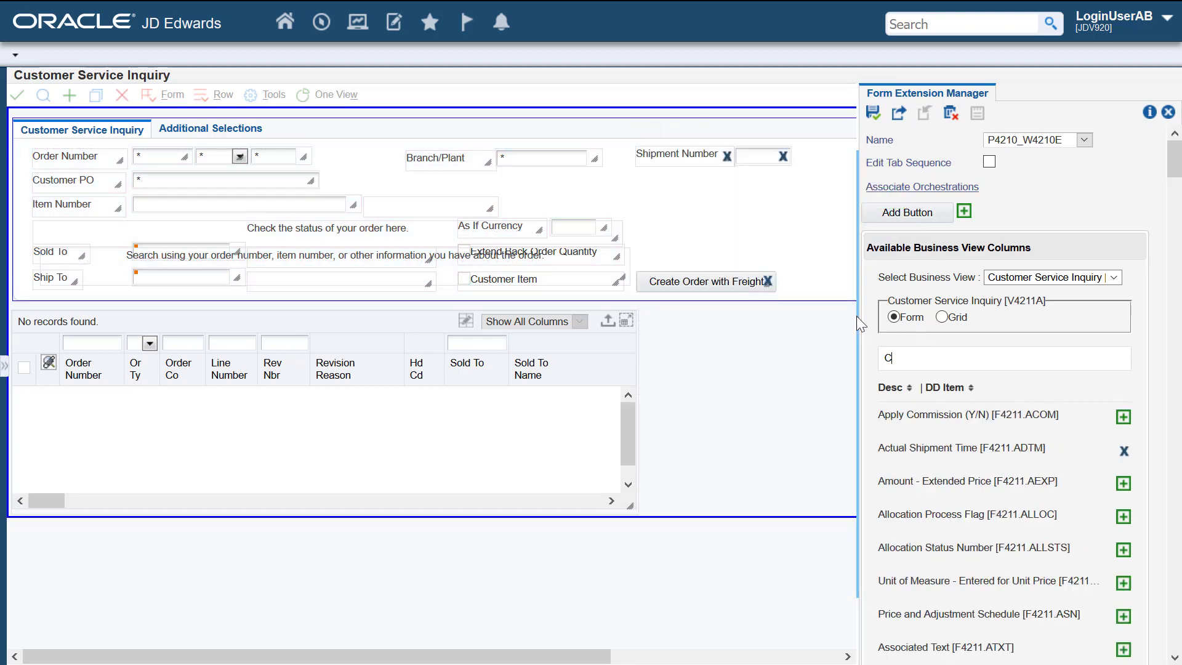
{"action": "type", "text": "urrency"}
{"action": "left_click_drag", "start_coordinate": [890, 408], "coordinate": [654, 183]}
{"action": "double_click", "coordinate": [948, 359]}
{"action": "type", "text": "Extended Co"}
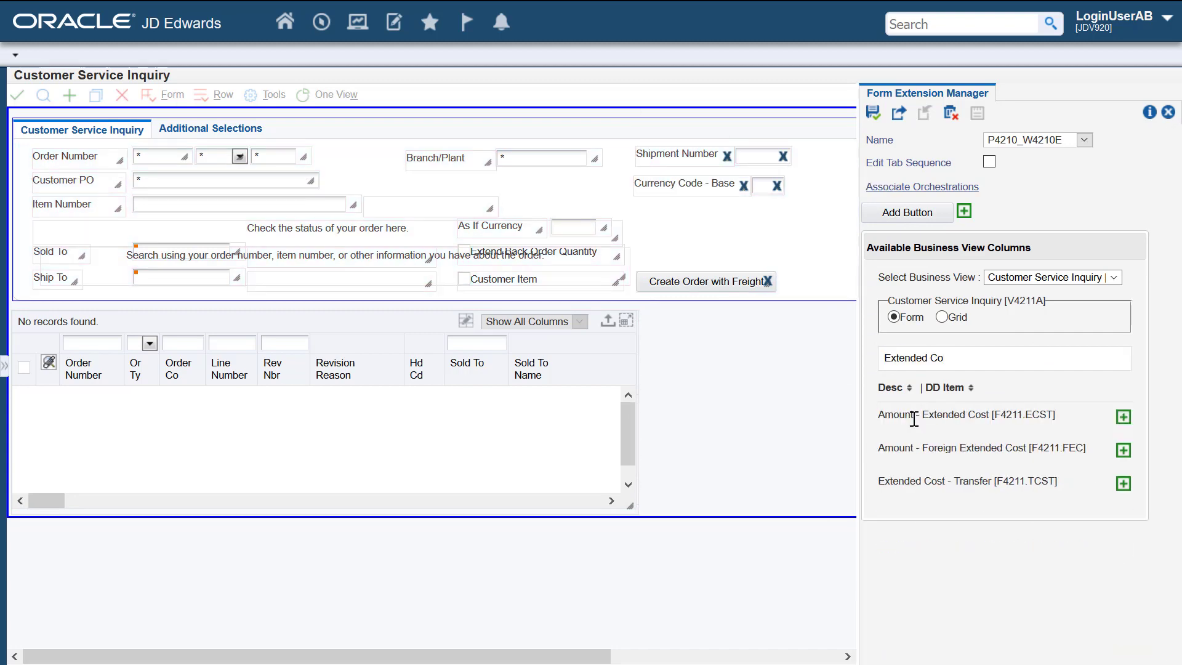
{"action": "left_click_drag", "start_coordinate": [914, 419], "coordinate": [643, 225]}
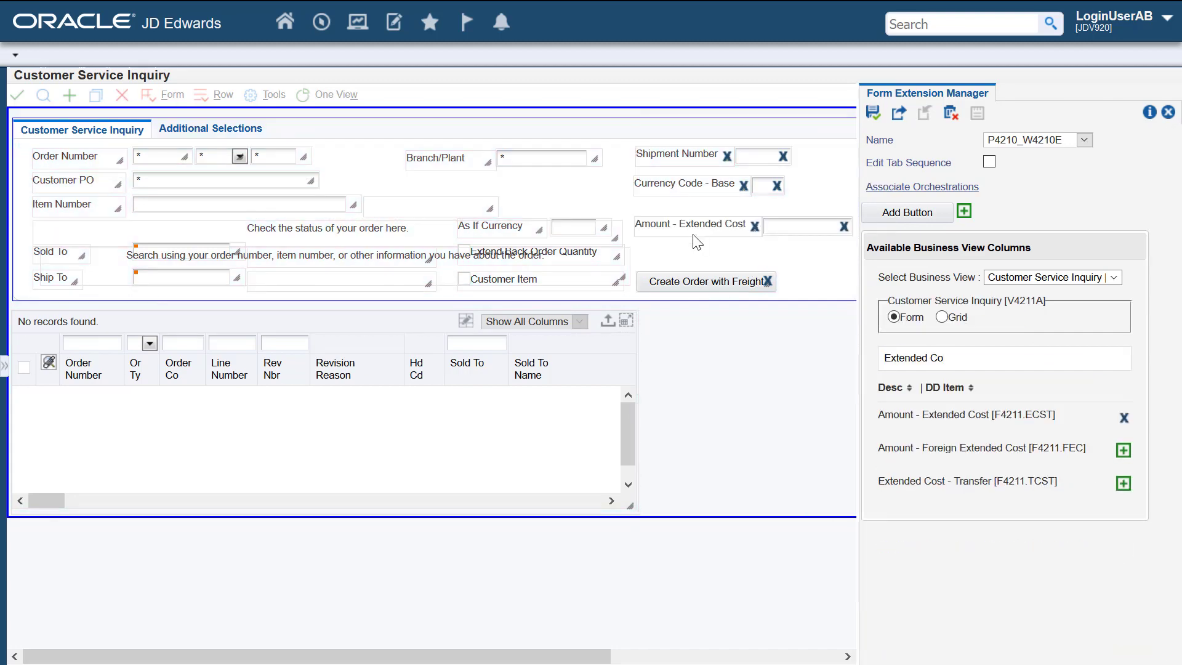
Step: Choose the Create Order with Freight button's Button Clicked event as the orchestration trigger
{"action": "left_click", "coordinate": [945, 187]}
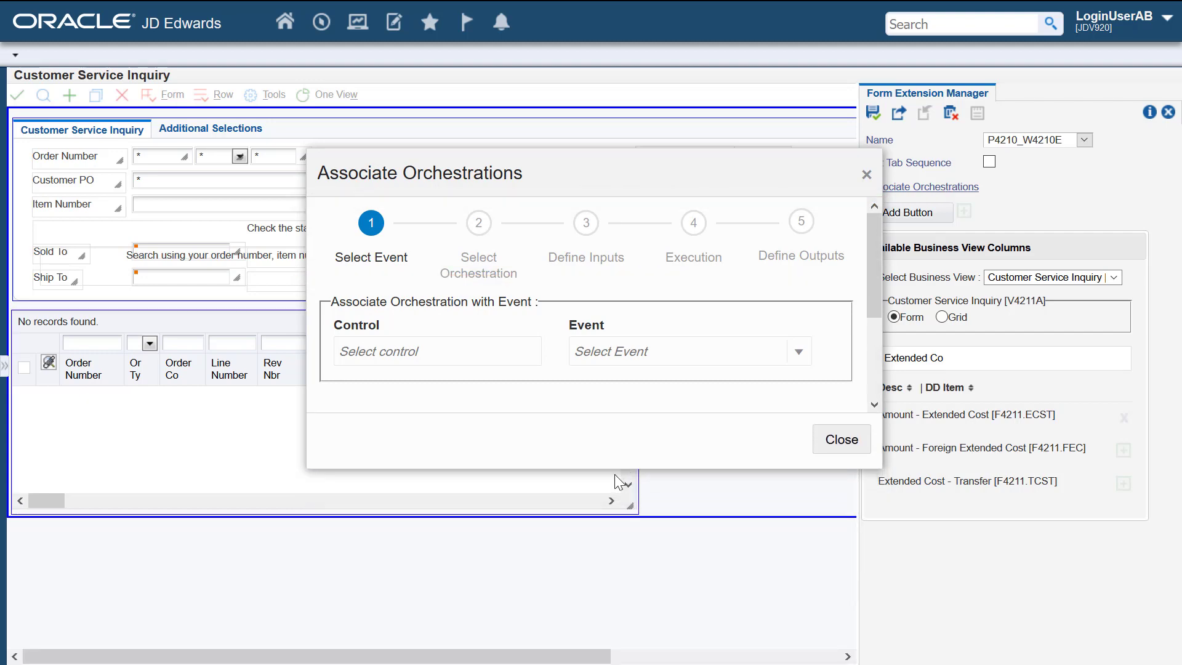
{"action": "mouse_move", "coordinate": [623, 200]}
{"action": "left_mouse_down"}
{"action": "mouse_move", "coordinate": [596, 397]}
{"action": "mouse_move", "coordinate": [595, 321]}
{"action": "left_mouse_up"}
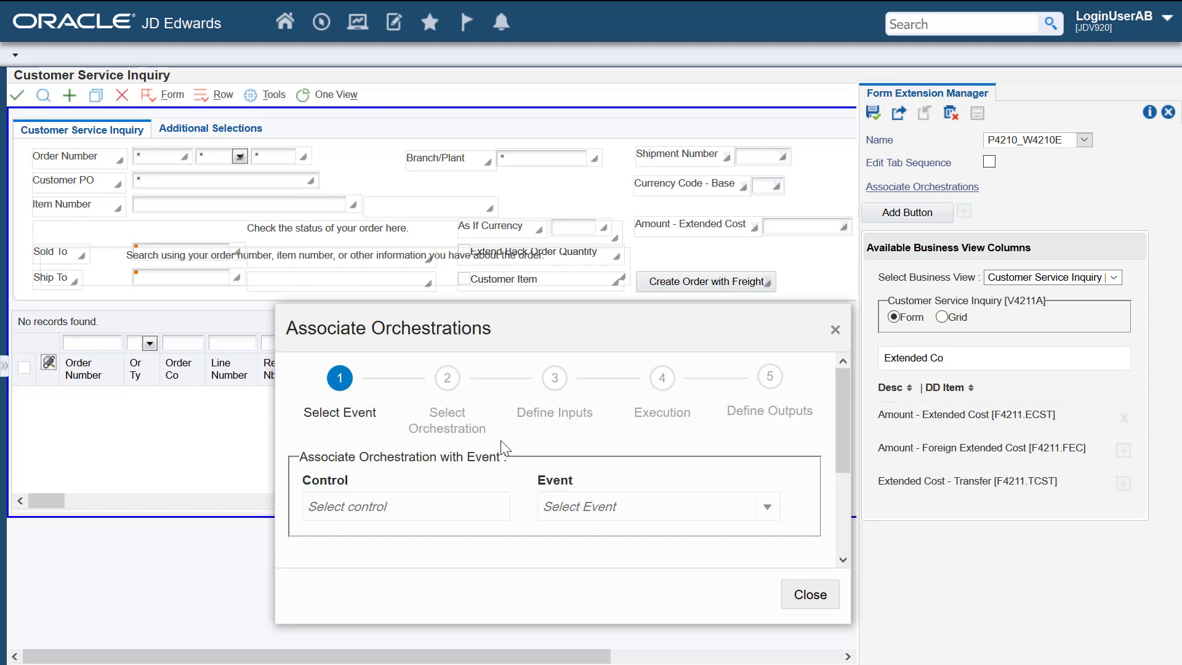
{"action": "left_click", "coordinate": [682, 288]}
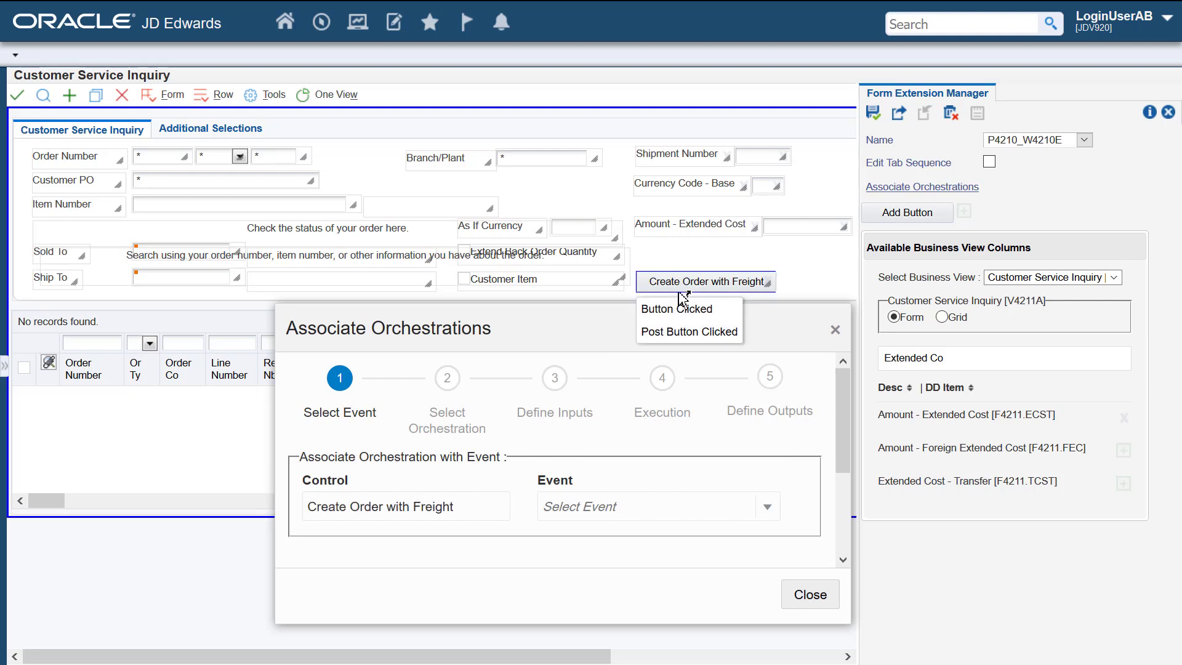
{"action": "left_click", "coordinate": [680, 316]}
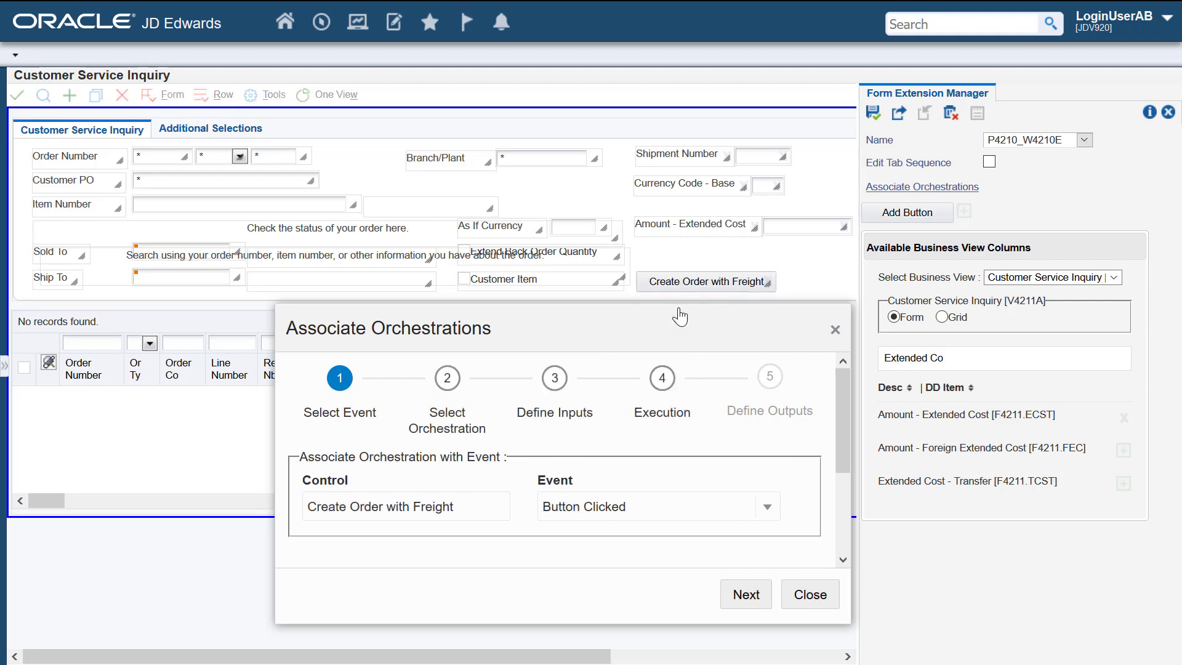
{"action": "left_click", "coordinate": [748, 596]}
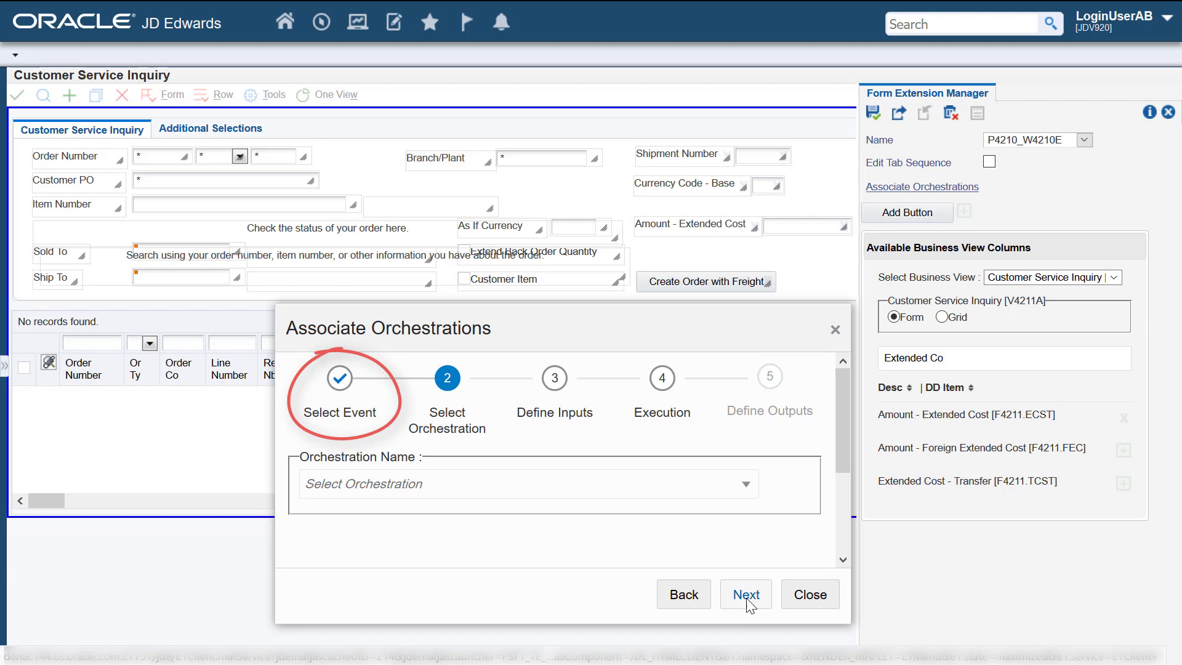
Step: Select ATRANSPORTOrder as the orchestration to run
{"action": "left_click", "coordinate": [746, 487]}
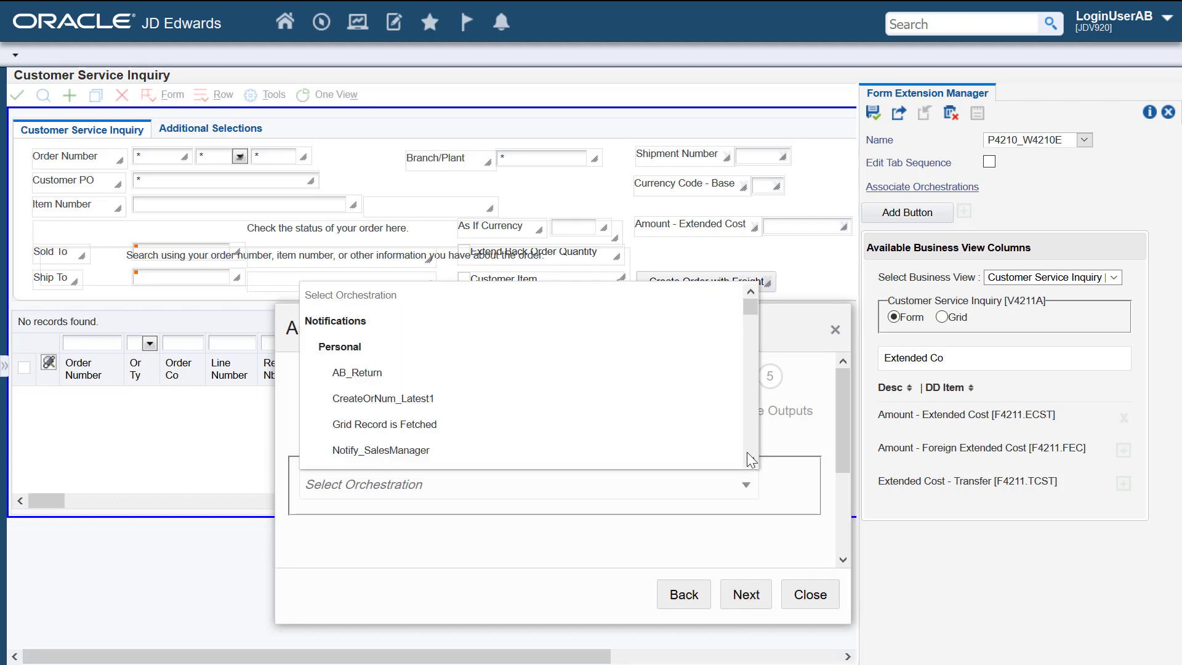
{"action": "left_click_drag", "start_coordinate": [755, 302], "coordinate": [764, 347]}
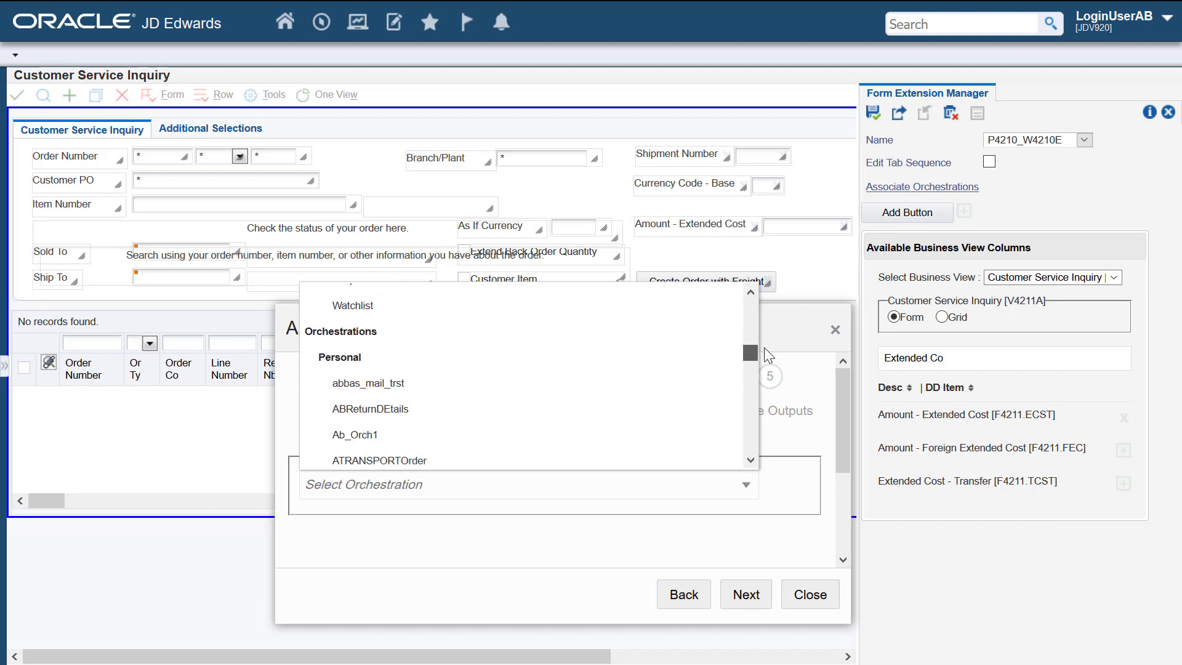
{"action": "scroll", "coordinate": [765, 348], "scroll_direction": "down", "scroll_amount": 2}
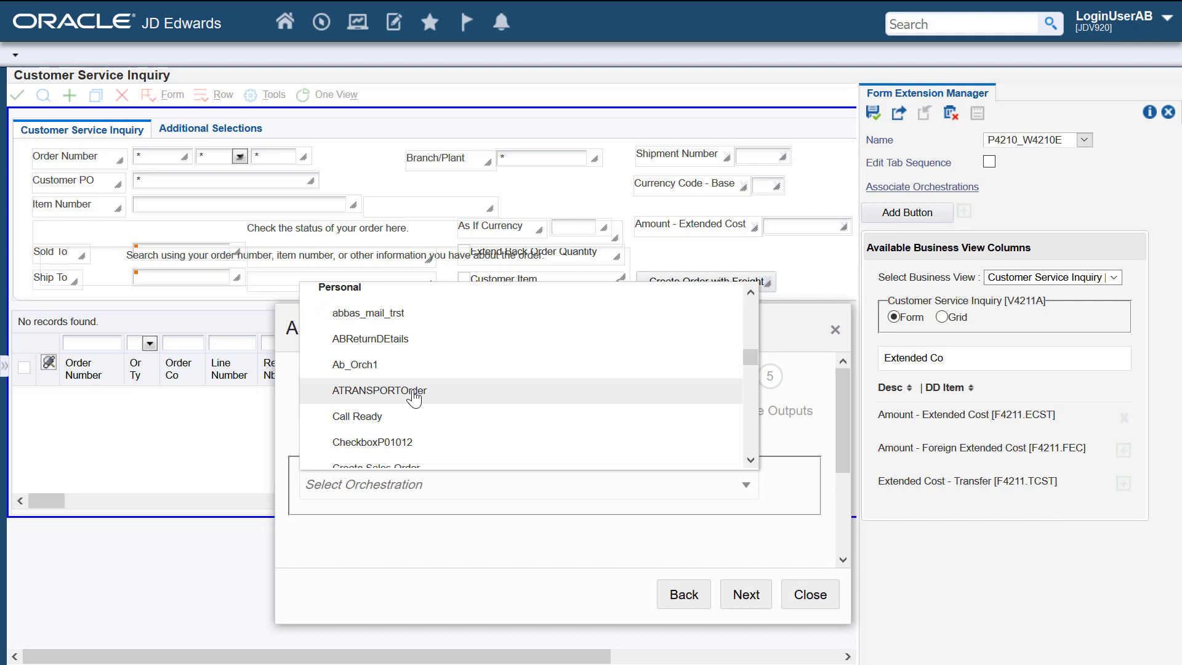
{"action": "left_click", "coordinate": [414, 388]}
Step: Enter default inputs: Business Unit 30, both address numbers 4242, quantity 1, item 220
{"action": "left_click", "coordinate": [746, 595]}
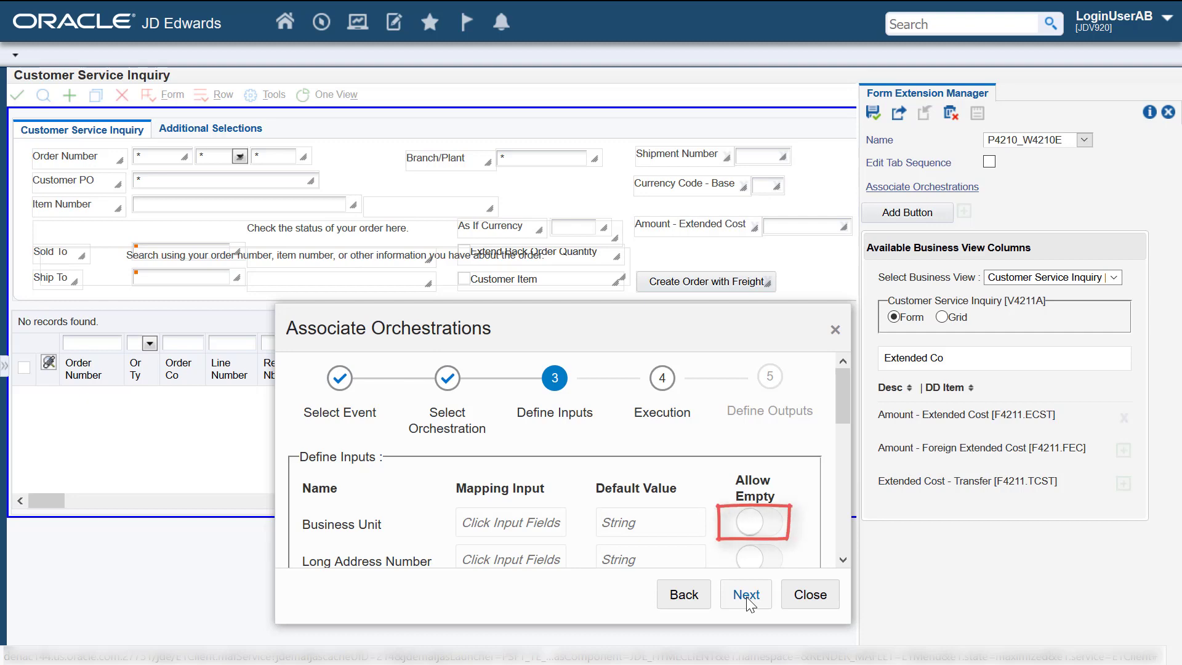
{"action": "left_click", "coordinate": [651, 522]}
{"action": "type", "text": "30"}
{"action": "left_click", "coordinate": [651, 559]}
{"action": "type", "text": "4242"}
{"action": "left_click", "coordinate": [651, 386]}
{"action": "type", "text": "4242"}
{"action": "left_click", "coordinate": [651, 423]}
{"action": "type", "text": "1"}
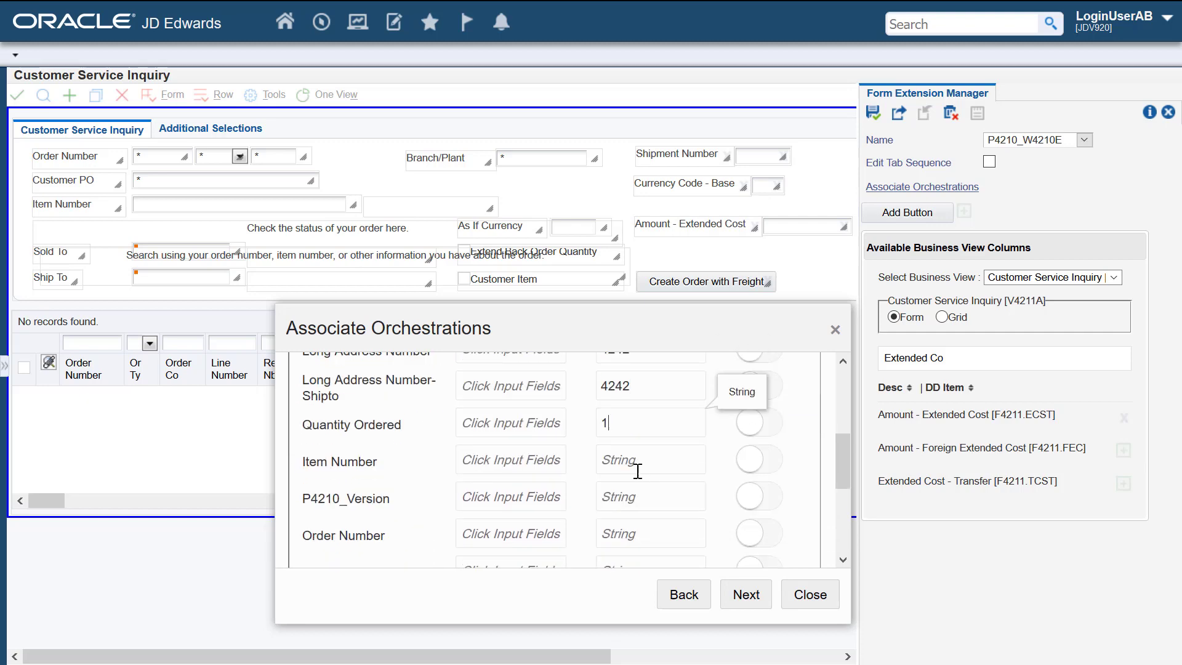
{"action": "left_click", "coordinate": [638, 471]}
{"action": "type", "text": "220"}
Step: Allow P4210_Version, Order Number, SHIPReportVar and 2nd Item Number to be left empty
{"action": "left_click", "coordinate": [759, 496]}
{"action": "scroll", "coordinate": [784, 504], "scroll_direction": "down", "scroll_amount": 1}
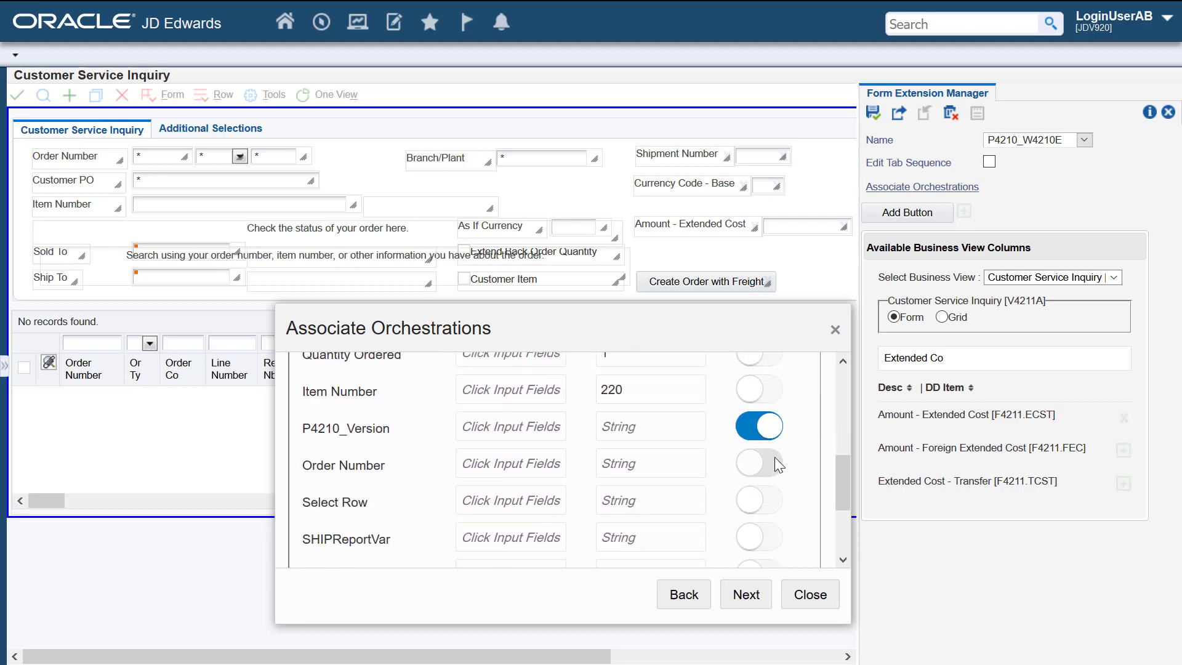
{"action": "left_click", "coordinate": [774, 464]}
{"action": "left_click", "coordinate": [770, 544]}
{"action": "scroll", "coordinate": [769, 530], "scroll_direction": "down", "scroll_amount": 3}
{"action": "left_click", "coordinate": [766, 517]}
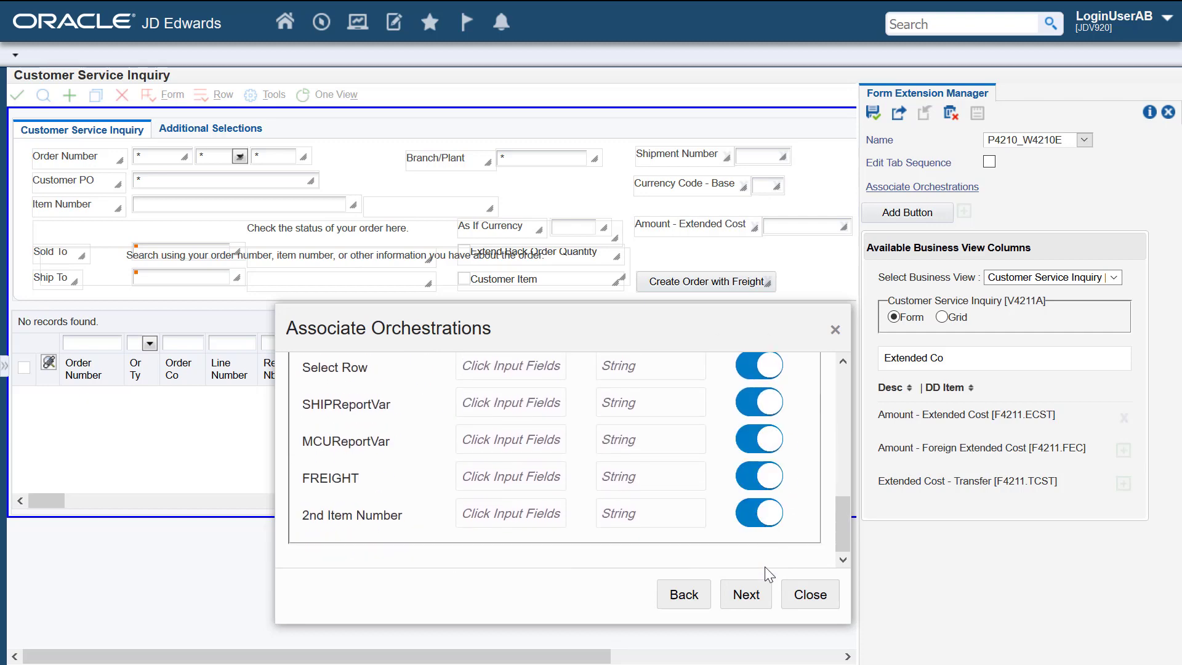
Step: Keep Execute Before Event and turn on Run Synchronously and Show Progress
{"action": "left_click", "coordinate": [767, 582]}
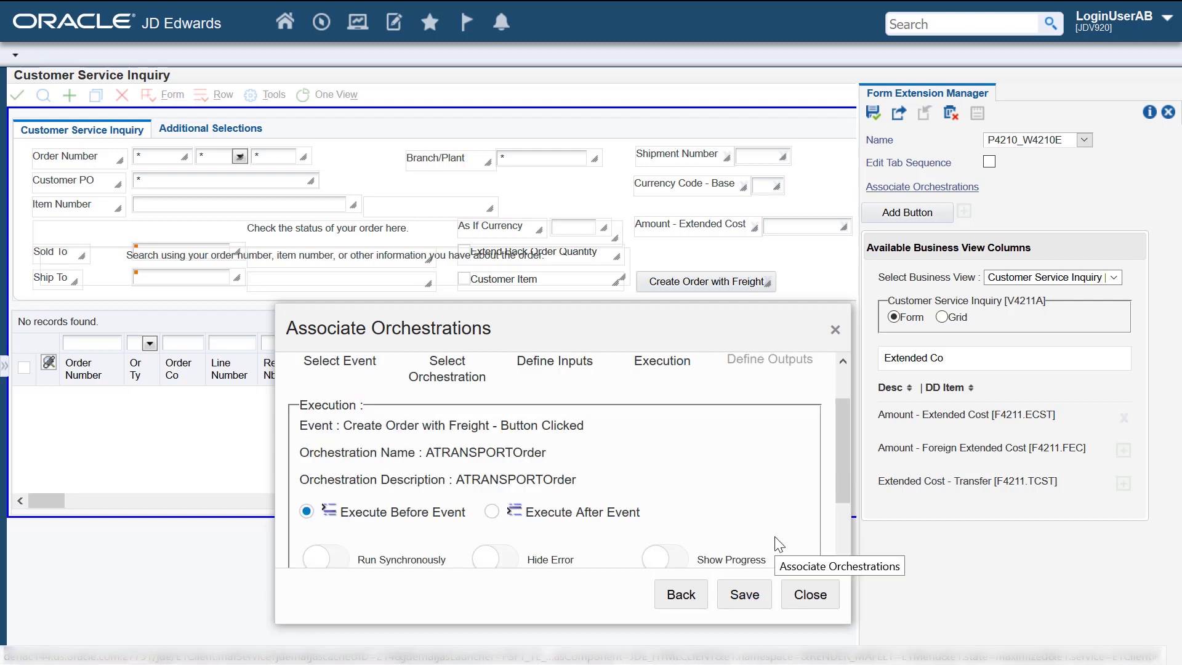
{"action": "scroll", "coordinate": [449, 468], "scroll_direction": "down", "scroll_amount": 1}
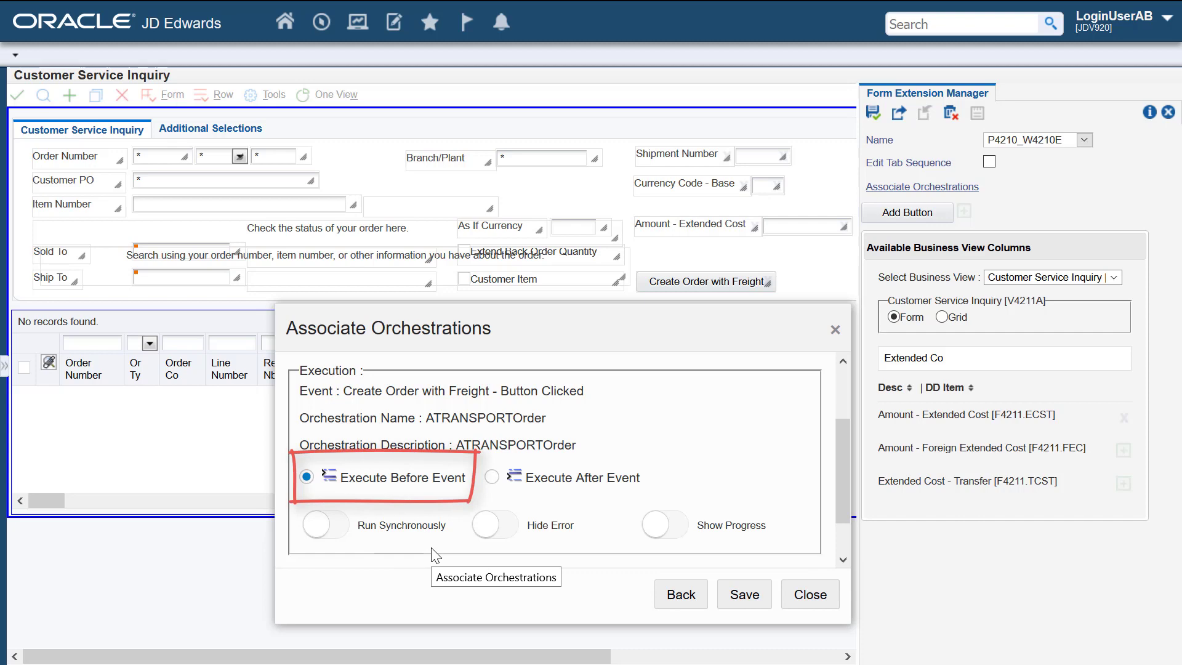
{"action": "left_click", "coordinate": [342, 526]}
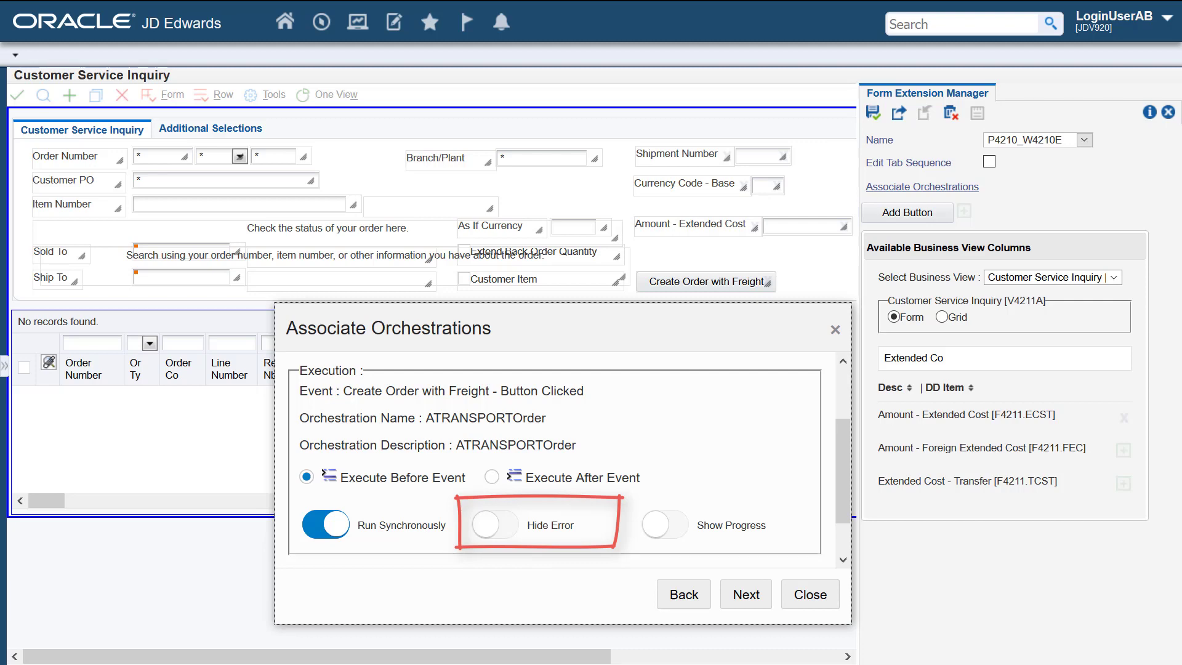
{"action": "left_click", "coordinate": [678, 525]}
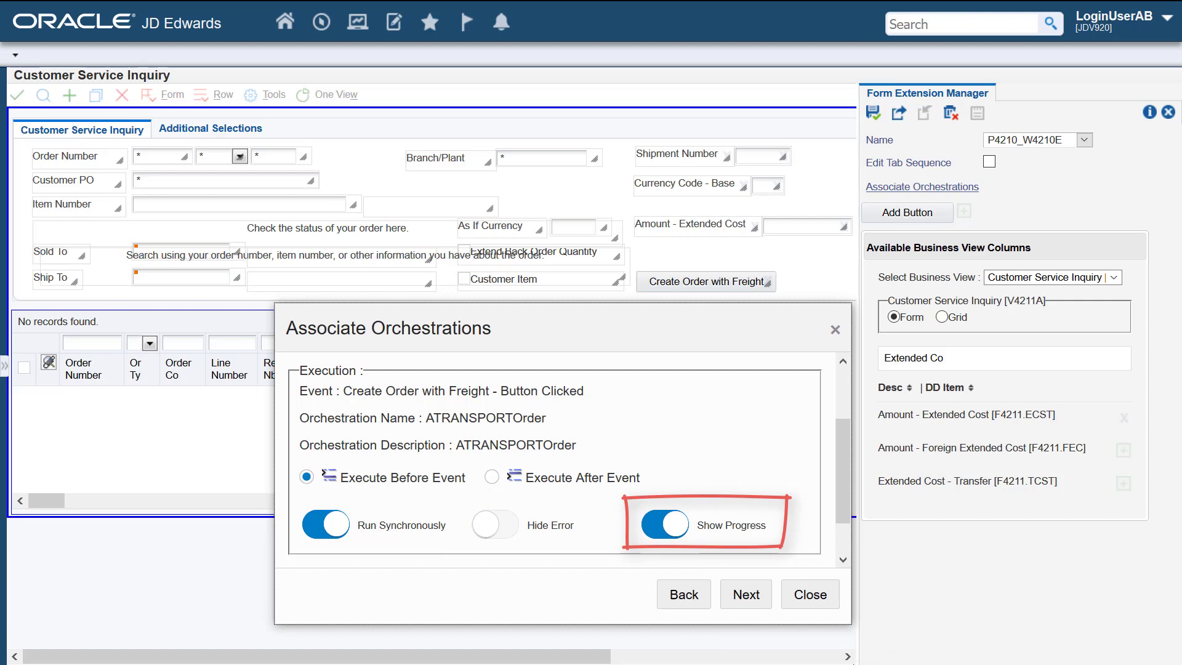
Step: Map the Currency, Shipment Number, Branch Plant and Extended Amount outputs to their matching form fields
{"action": "left_click", "coordinate": [750, 596]}
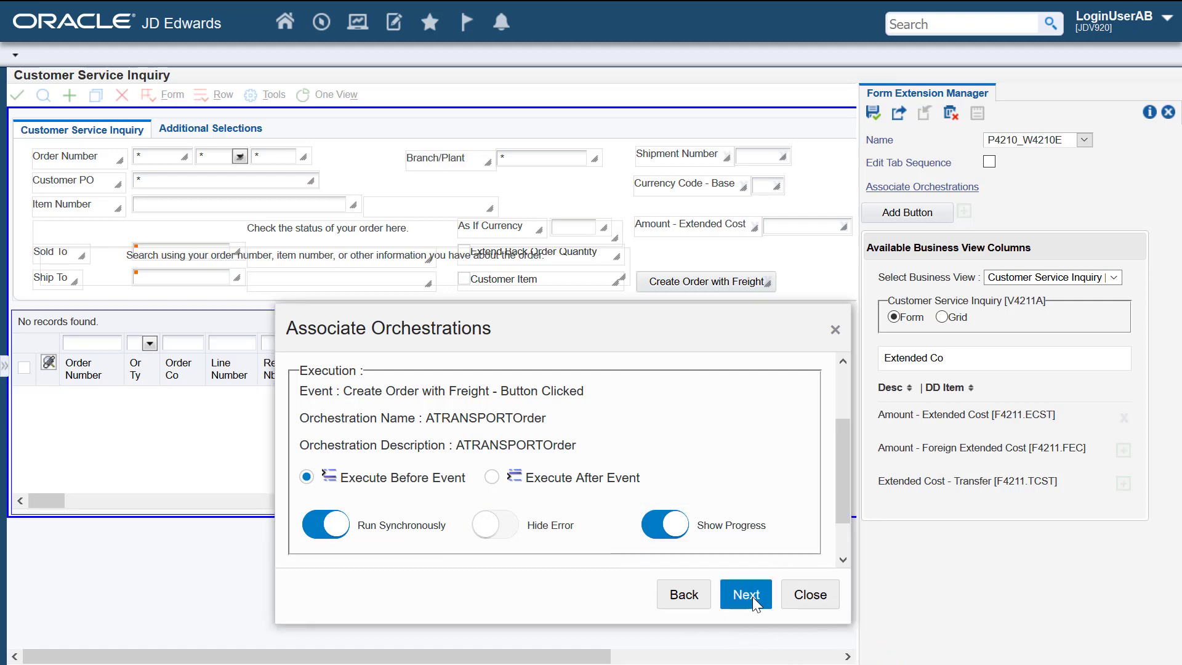
{"action": "left_click", "coordinate": [146, 159]}
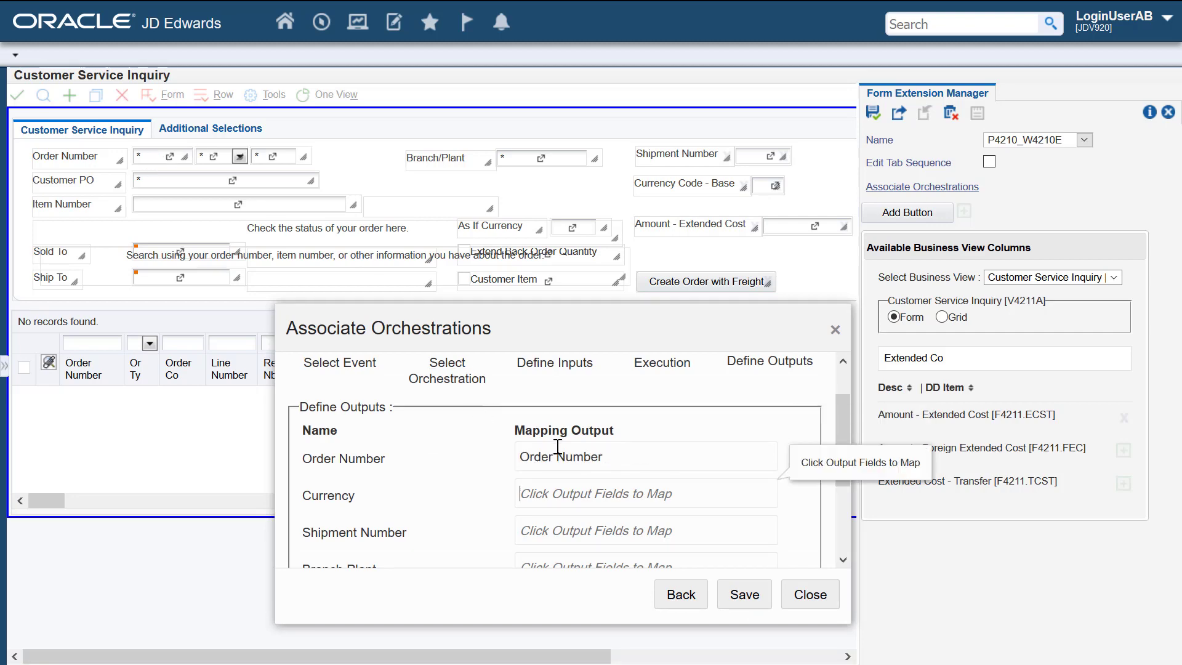
{"action": "left_click", "coordinate": [759, 186]}
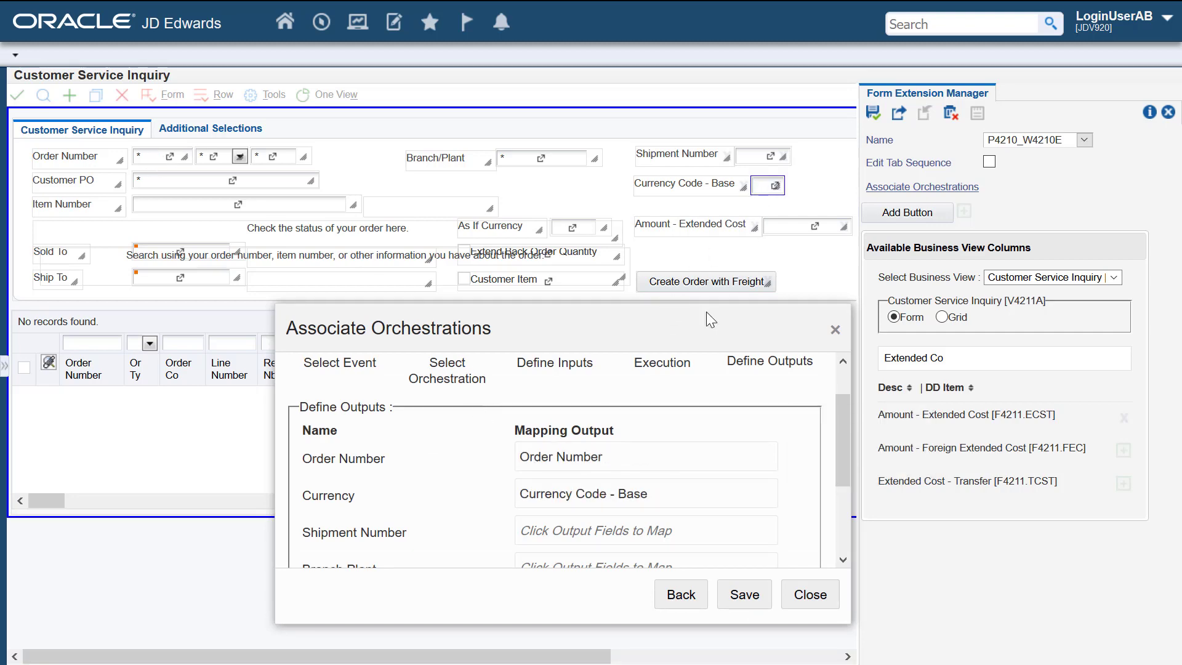
{"action": "left_click", "coordinate": [579, 531]}
{"action": "left_click", "coordinate": [749, 161]}
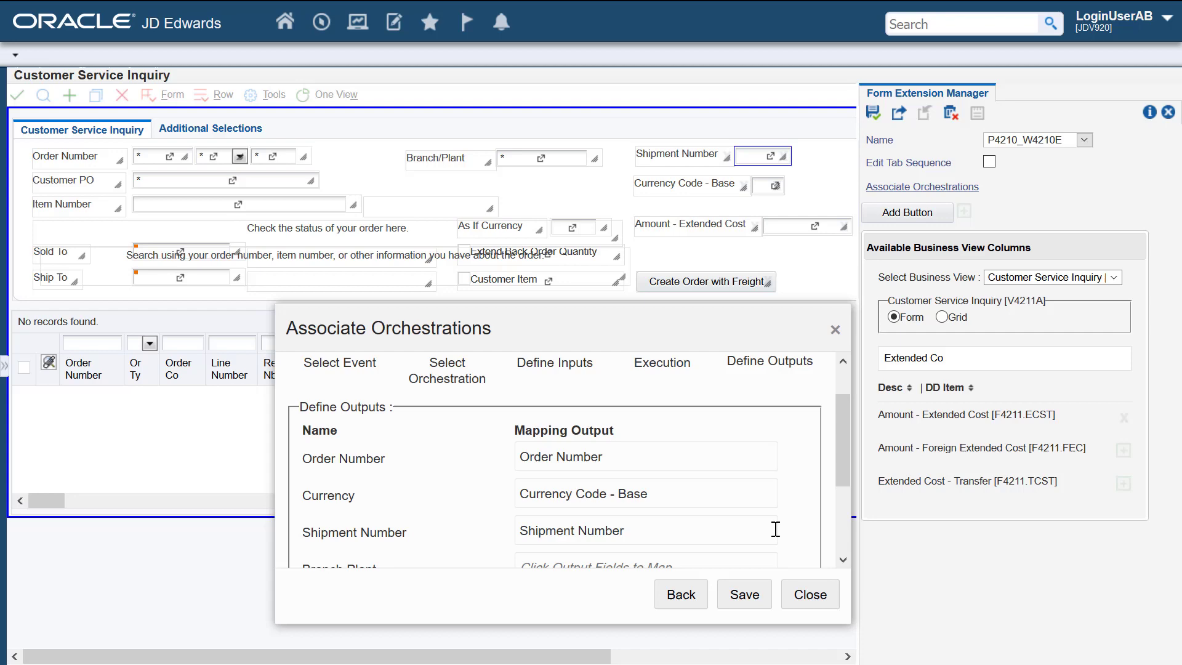
{"action": "scroll", "coordinate": [819, 457], "scroll_direction": "down", "scroll_amount": 2}
{"action": "left_click", "coordinate": [556, 459]}
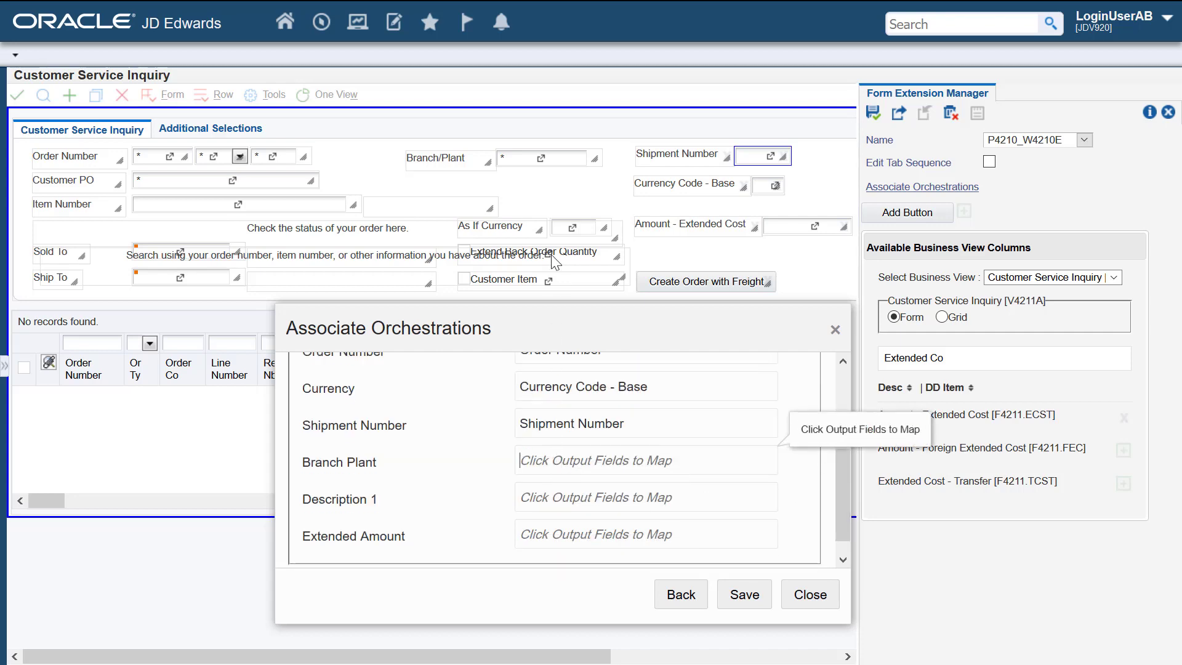
{"action": "left_click", "coordinate": [530, 159]}
{"action": "left_click", "coordinate": [579, 532]}
{"action": "left_click", "coordinate": [788, 227]}
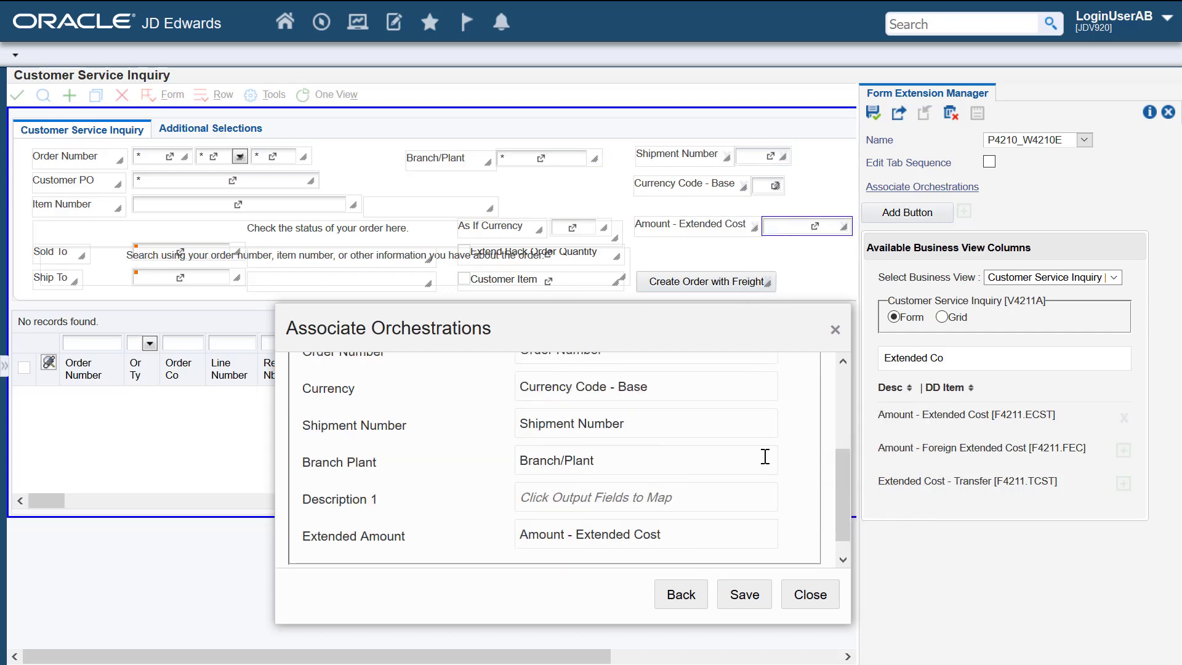
Step: Save and close the orchestration association, then save the form extension
{"action": "left_click", "coordinate": [745, 594]}
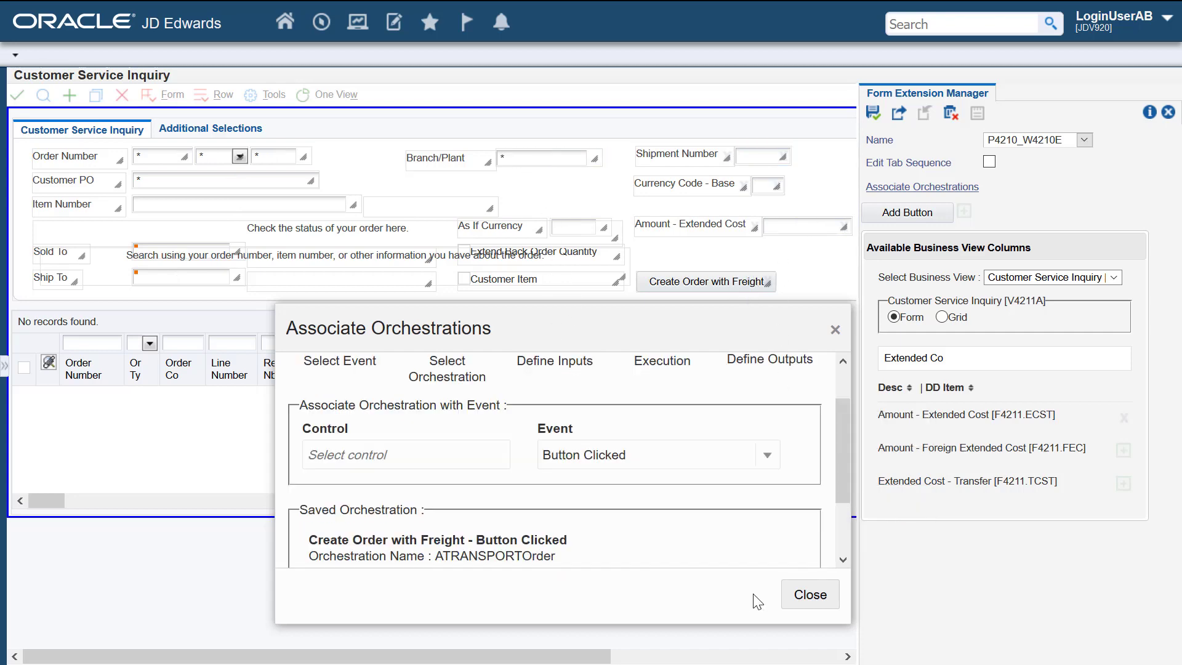
{"action": "left_click", "coordinate": [810, 594]}
{"action": "left_click", "coordinate": [874, 113]}
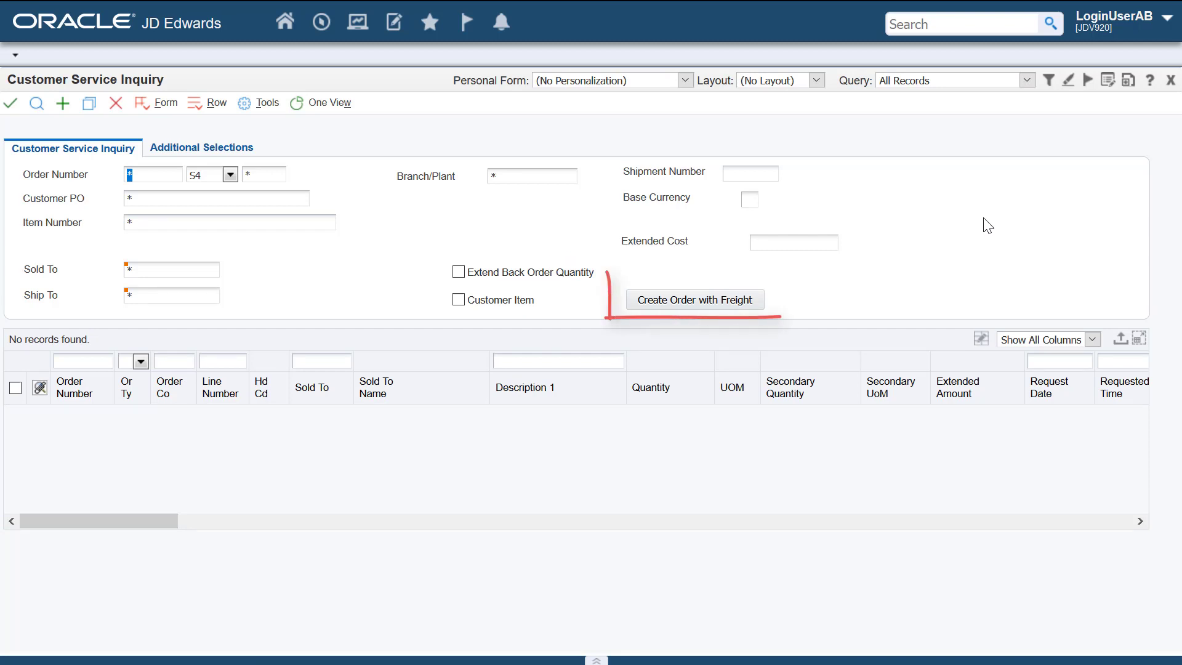
Step: Create an order with freight and load order 4181's lines: Touring Bike 650.00 plus Freight 5.53
{"action": "left_click", "coordinate": [728, 301]}
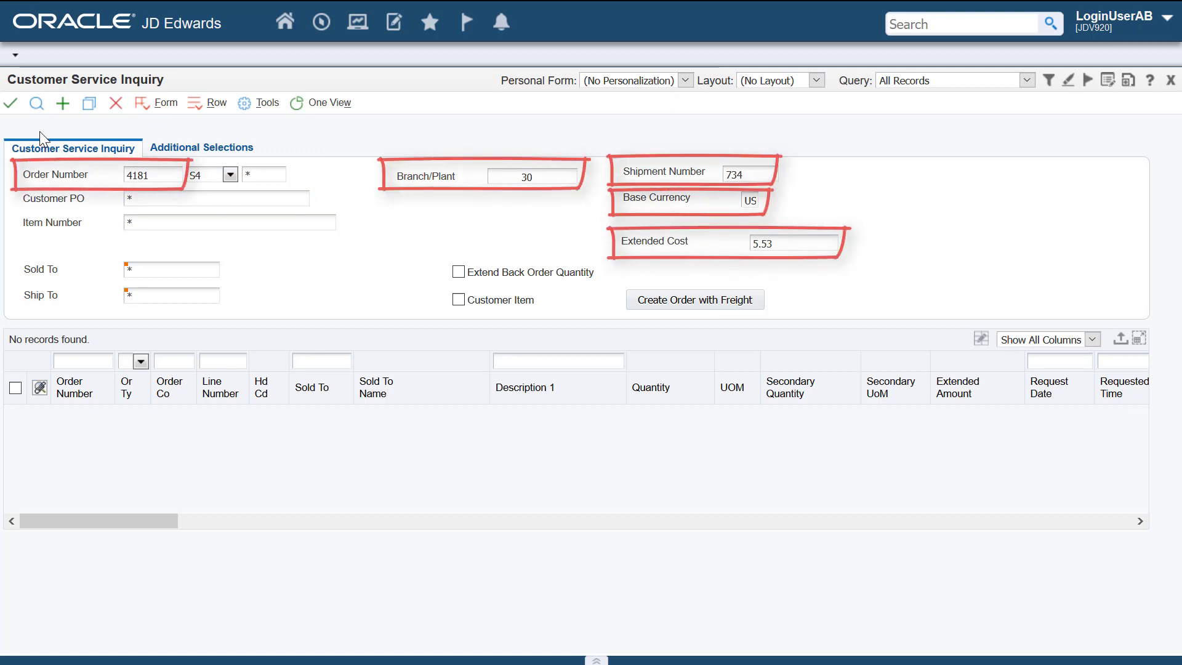
{"action": "left_click", "coordinate": [36, 106]}
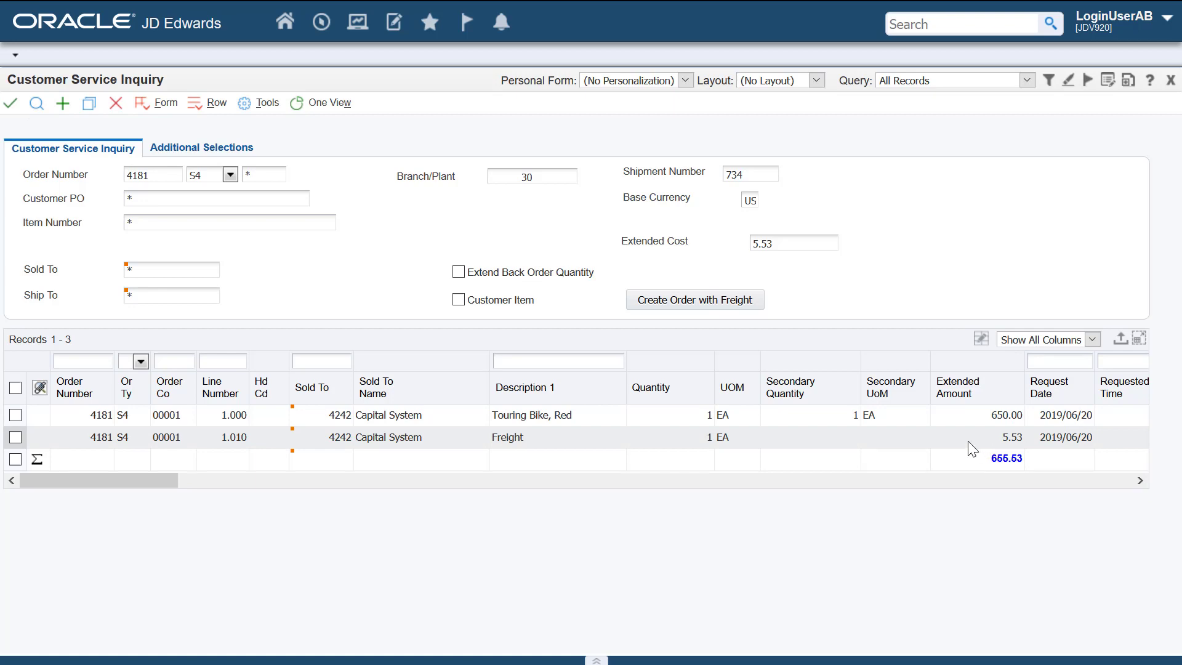
Step: Add a second button labelled 'Notify User' below Amount - Extended Cost
{"action": "left_click", "coordinate": [1128, 80]}
{"action": "left_click_drag", "start_coordinate": [678, 259], "coordinate": [668, 253]}
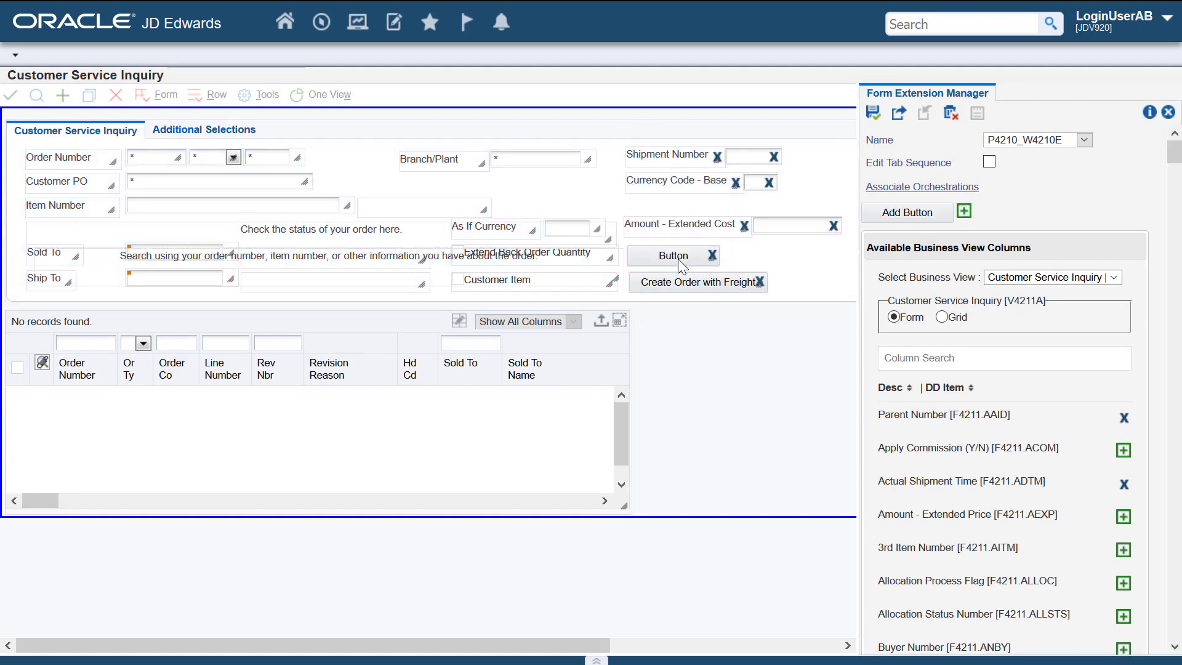
{"action": "double_click", "coordinate": [666, 253]}
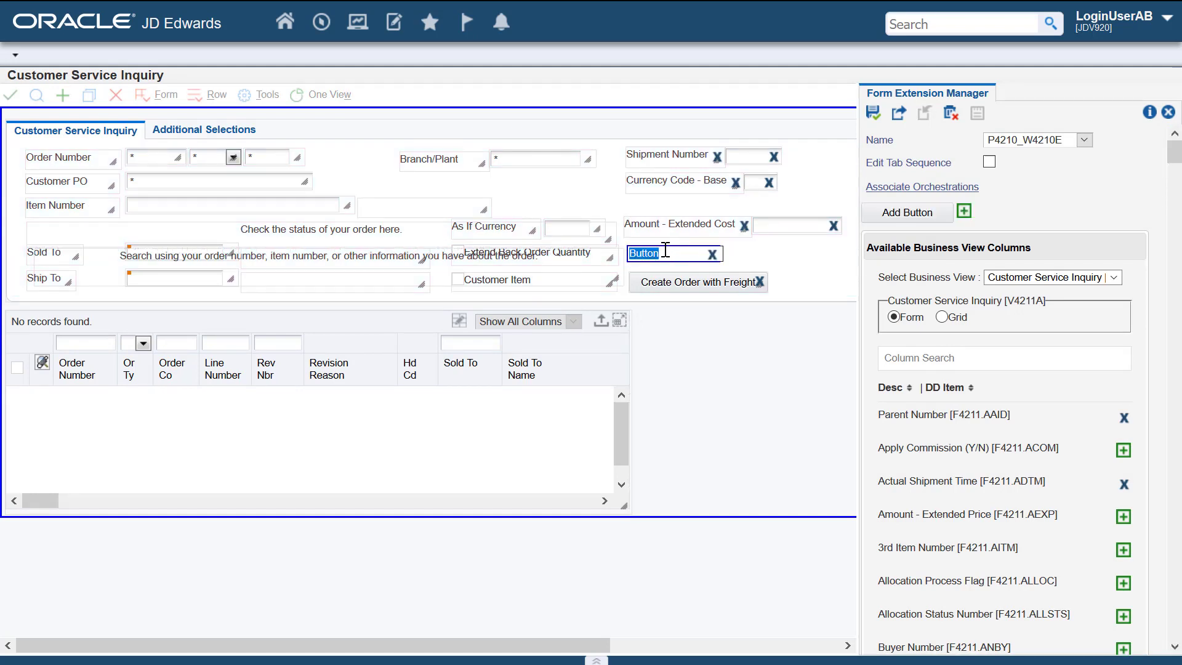
{"action": "type", "text": "Notify User"}
{"action": "key", "text": "Return"}
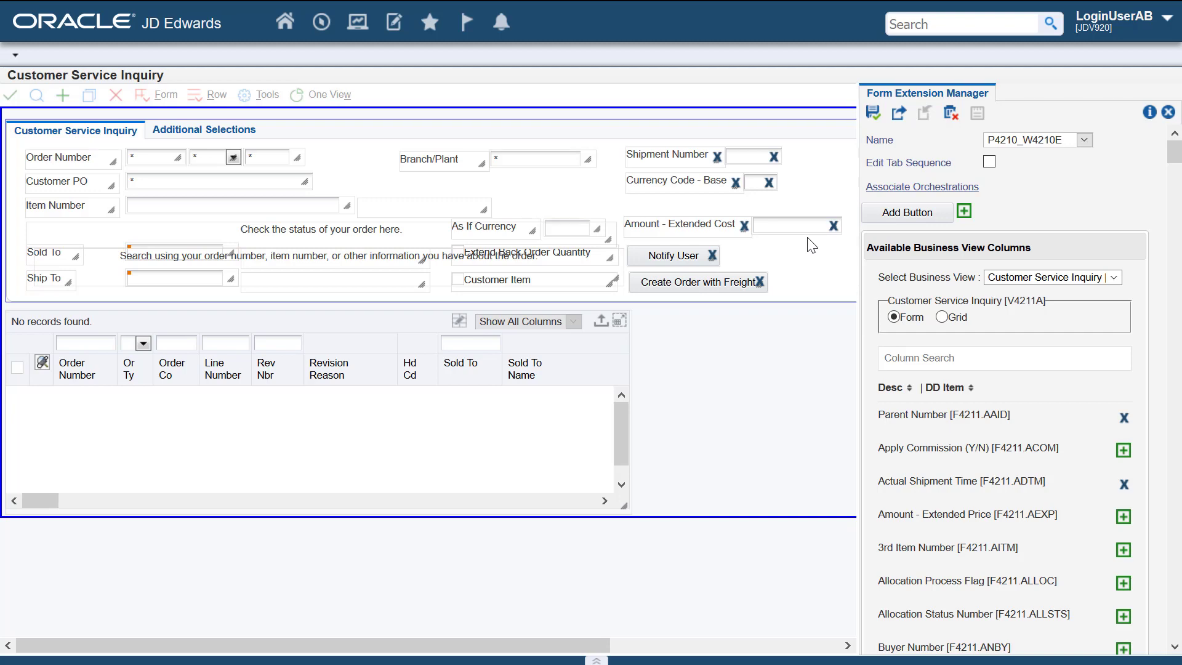
Step: Link the Notify User button's Button Clicked event to the Notify_SalesManager orchestration
{"action": "left_click", "coordinate": [922, 187]}
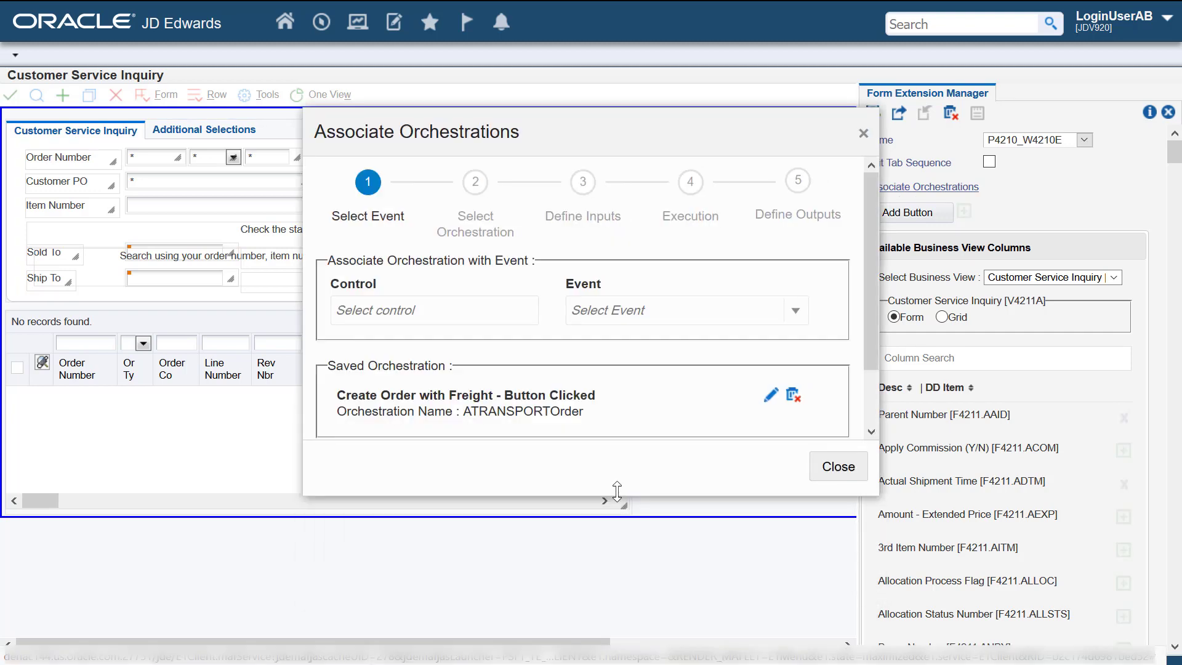
{"action": "left_click", "coordinate": [669, 259]}
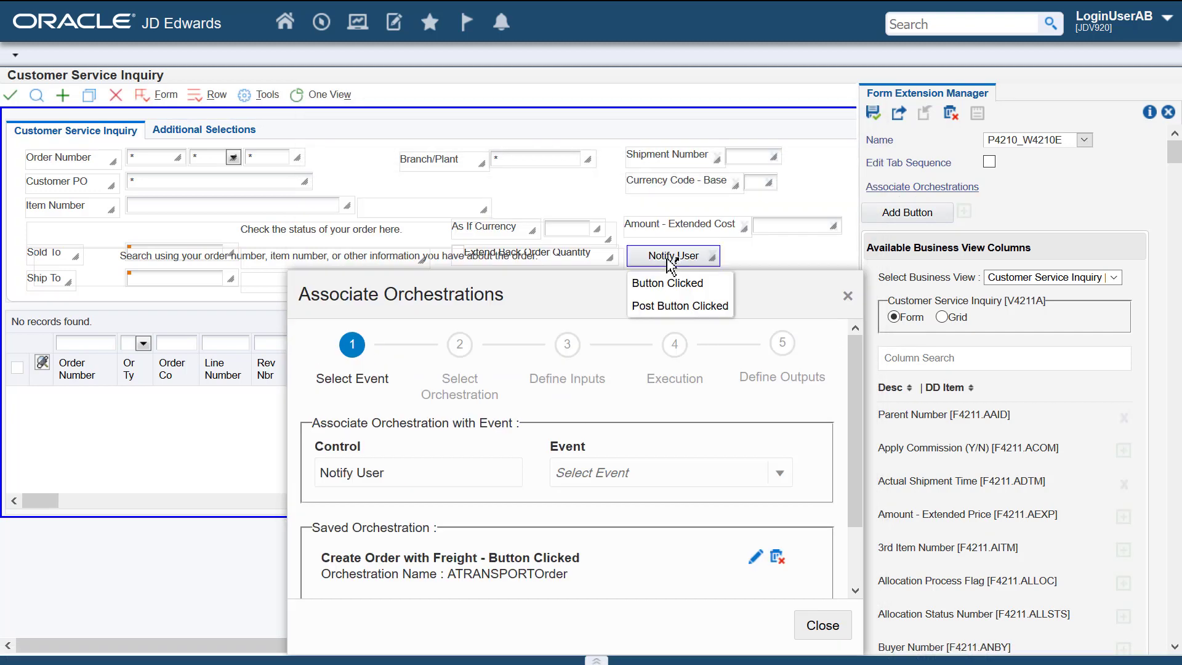
{"action": "left_click", "coordinate": [668, 282]}
{"action": "left_click", "coordinate": [758, 625]}
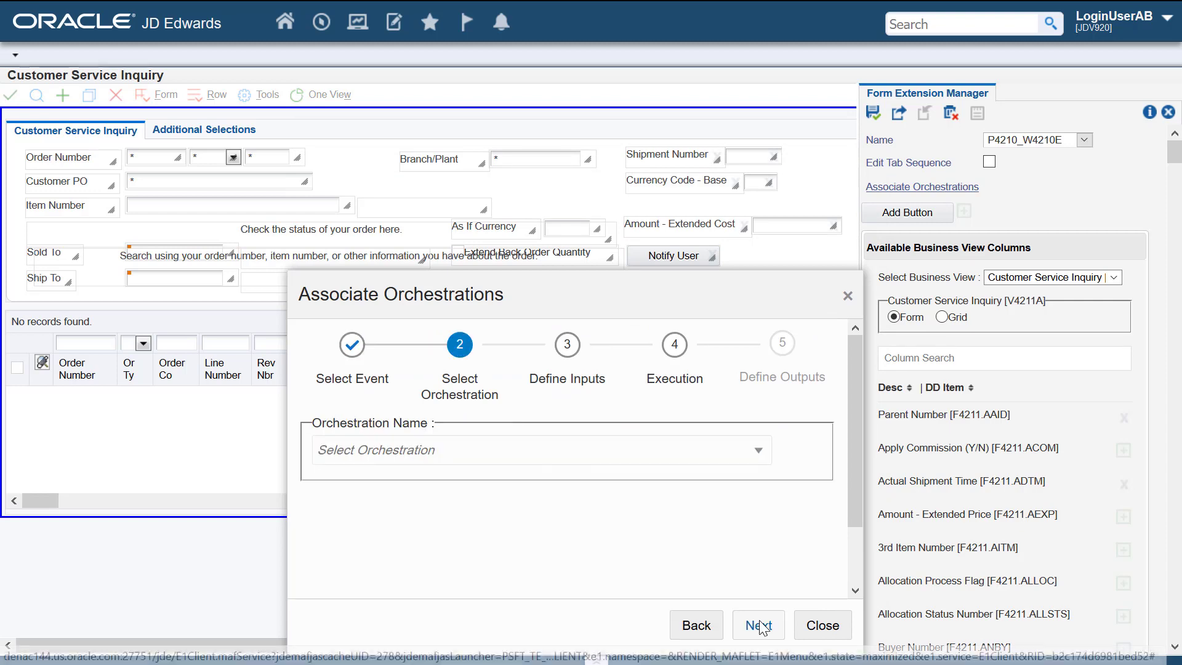
{"action": "left_click", "coordinate": [759, 451]}
{"action": "scroll", "coordinate": [483, 596], "scroll_direction": "down", "scroll_amount": 3}
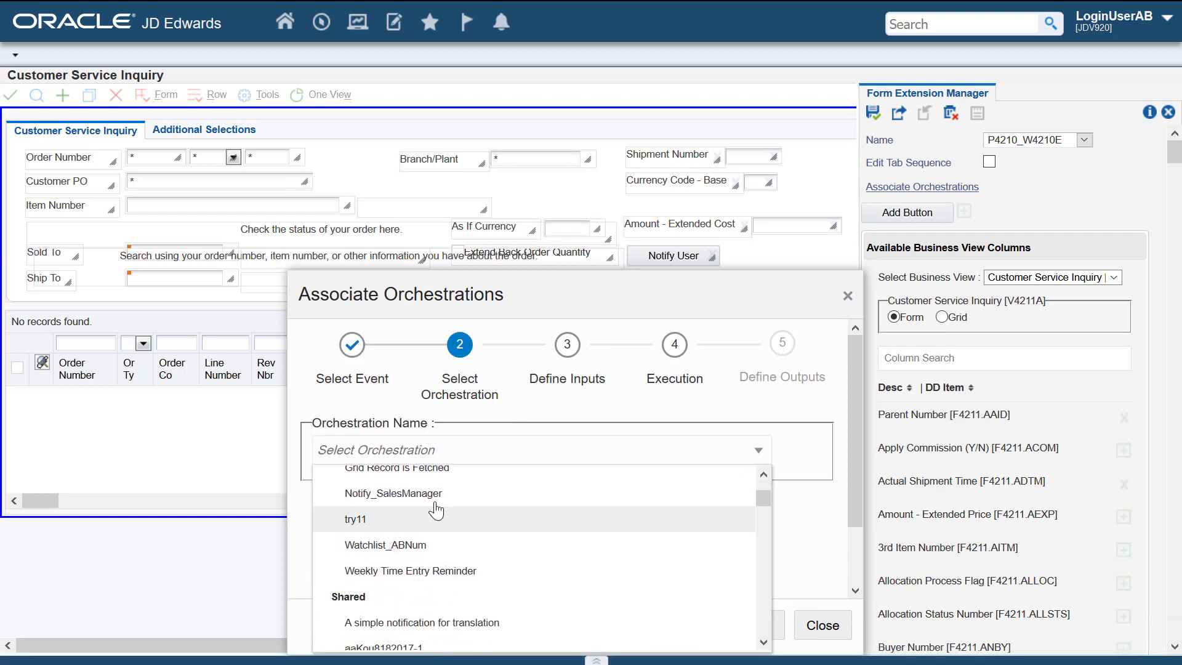
{"action": "left_click", "coordinate": [434, 495]}
Step: Give the orchestration default inputs BranchPlant 30, address 4242, 1 and ItemNumber 220
{"action": "left_click", "coordinate": [759, 627]}
{"action": "left_click", "coordinate": [677, 489]}
{"action": "type", "text": "3"}
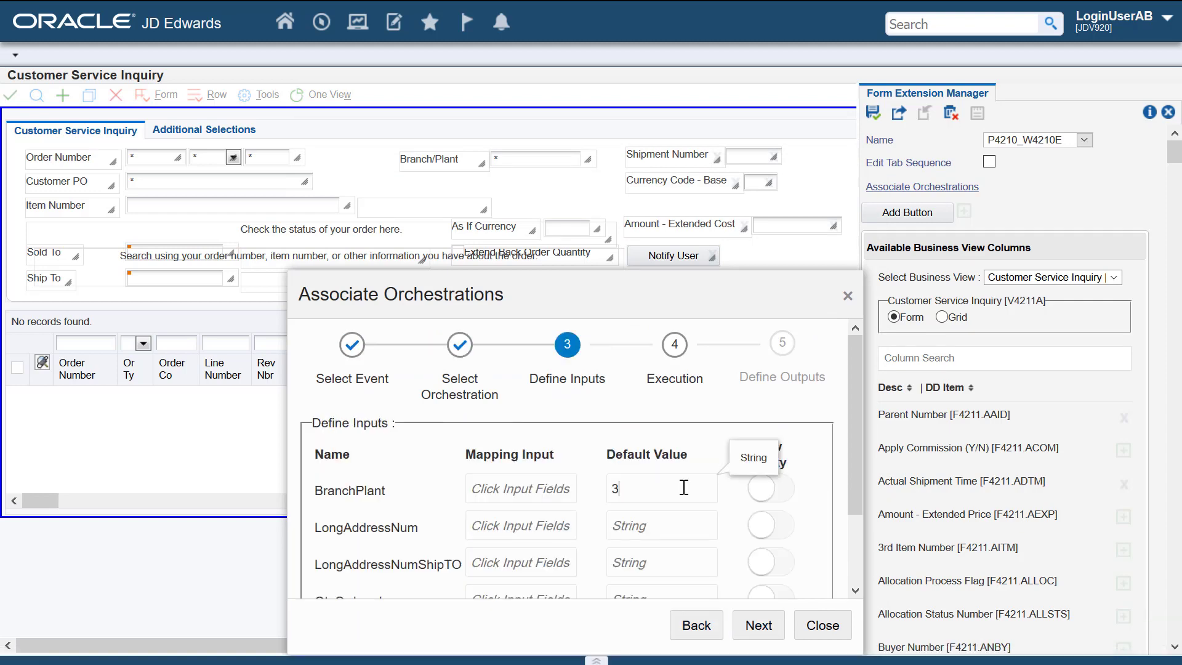
{"action": "type", "text": "0"}
{"action": "key", "text": "Tab"}
{"action": "type", "text": "4242"}
{"action": "key", "text": "Tab"}
{"action": "type", "text": "4242"}
{"action": "key", "text": "Tab"}
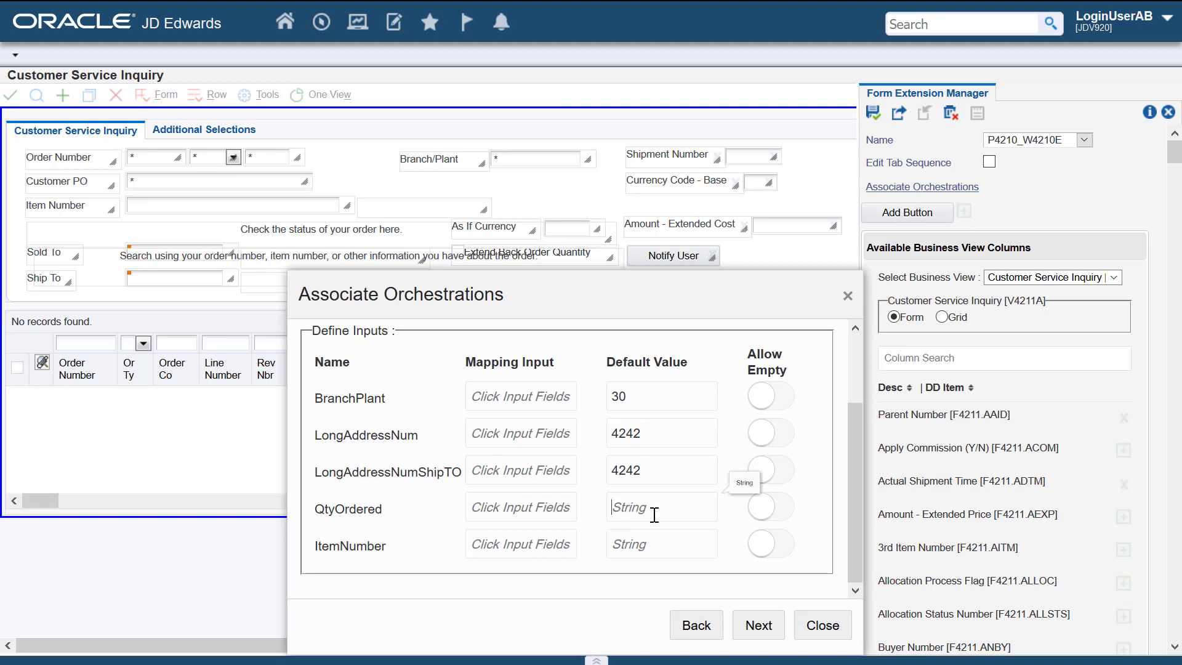
{"action": "type", "text": "1"}
{"action": "left_click", "coordinate": [657, 545]}
{"action": "type", "text": "220"}
Step: Turn on Run Synchronously, save and close the association, and save the extension
{"action": "left_click", "coordinate": [756, 623]}
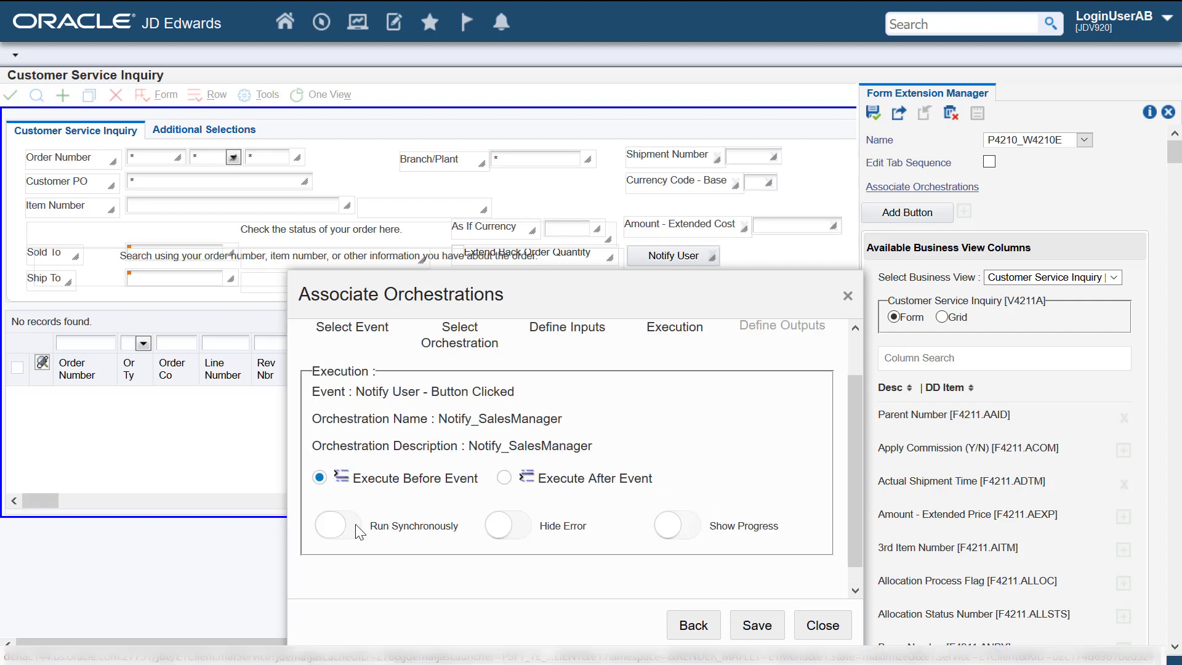
{"action": "left_click", "coordinate": [354, 526]}
{"action": "left_click", "coordinate": [756, 625]}
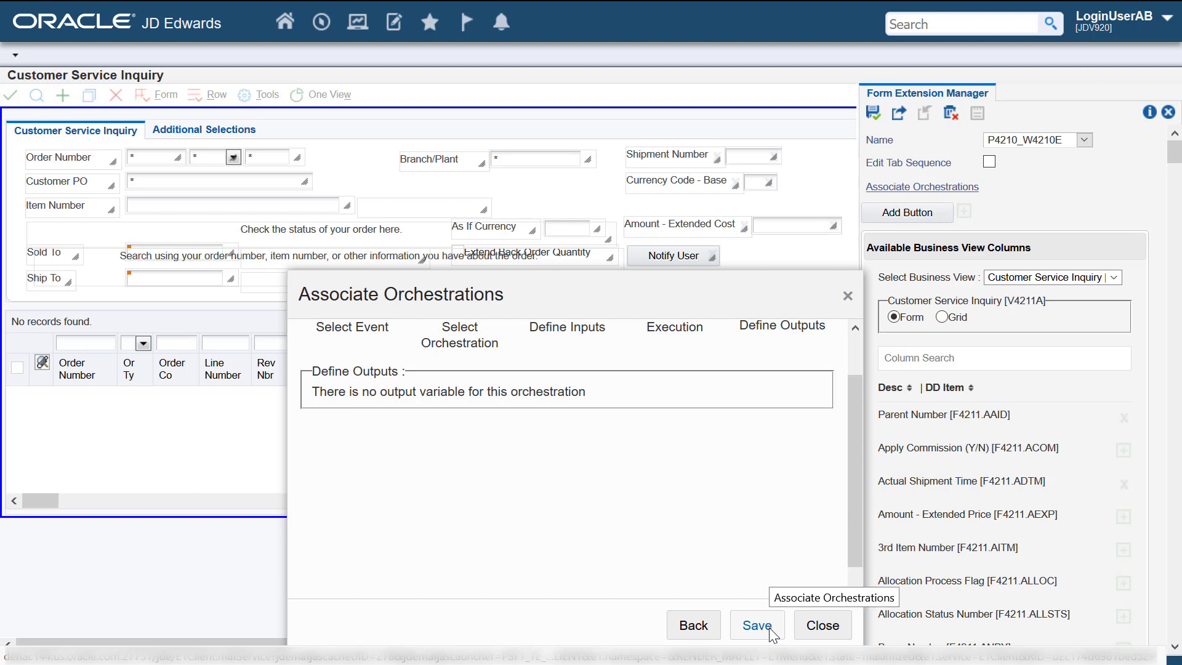
{"action": "left_click", "coordinate": [770, 629]}
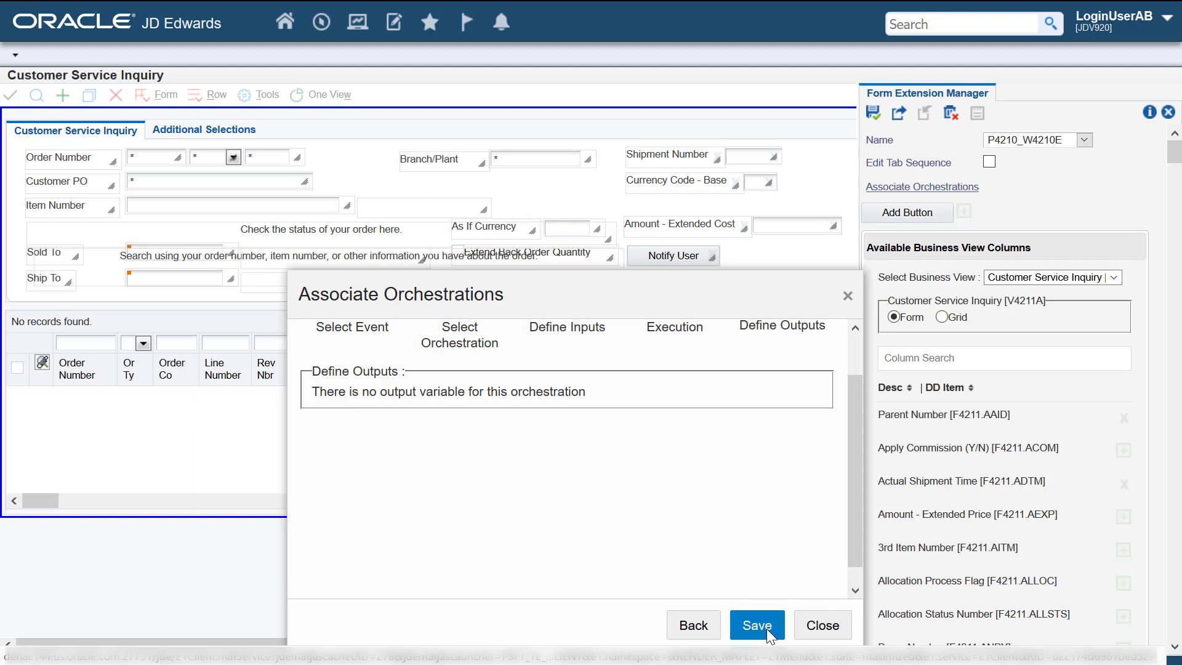
{"action": "left_click", "coordinate": [815, 627]}
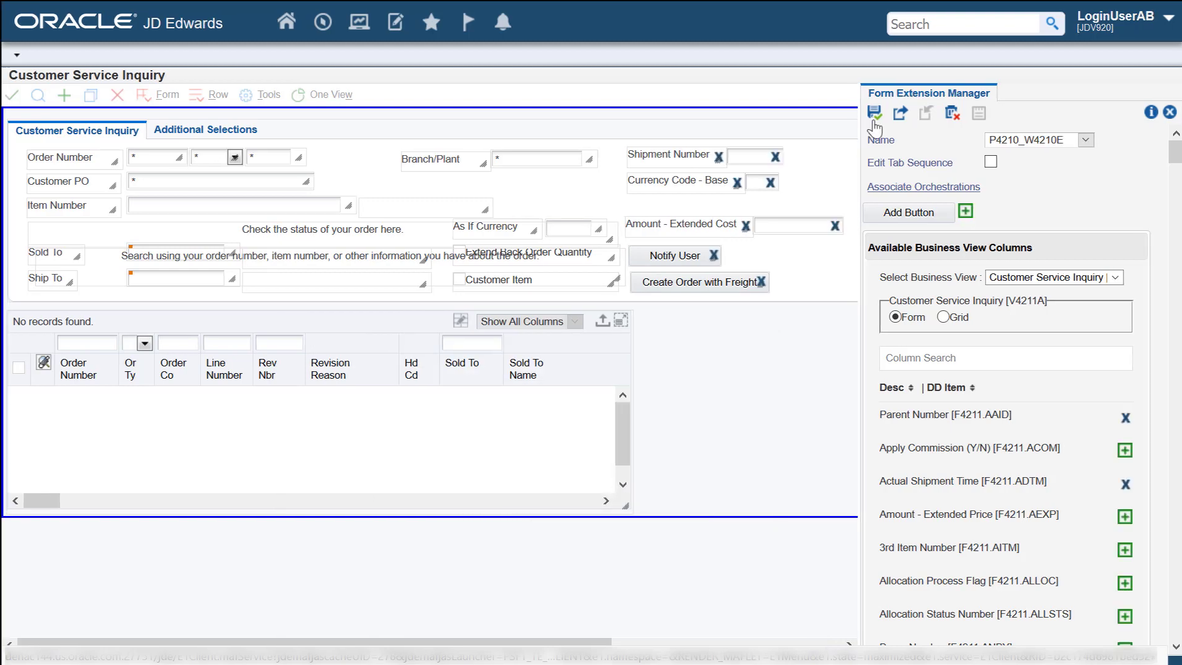
{"action": "left_click", "coordinate": [1170, 113]}
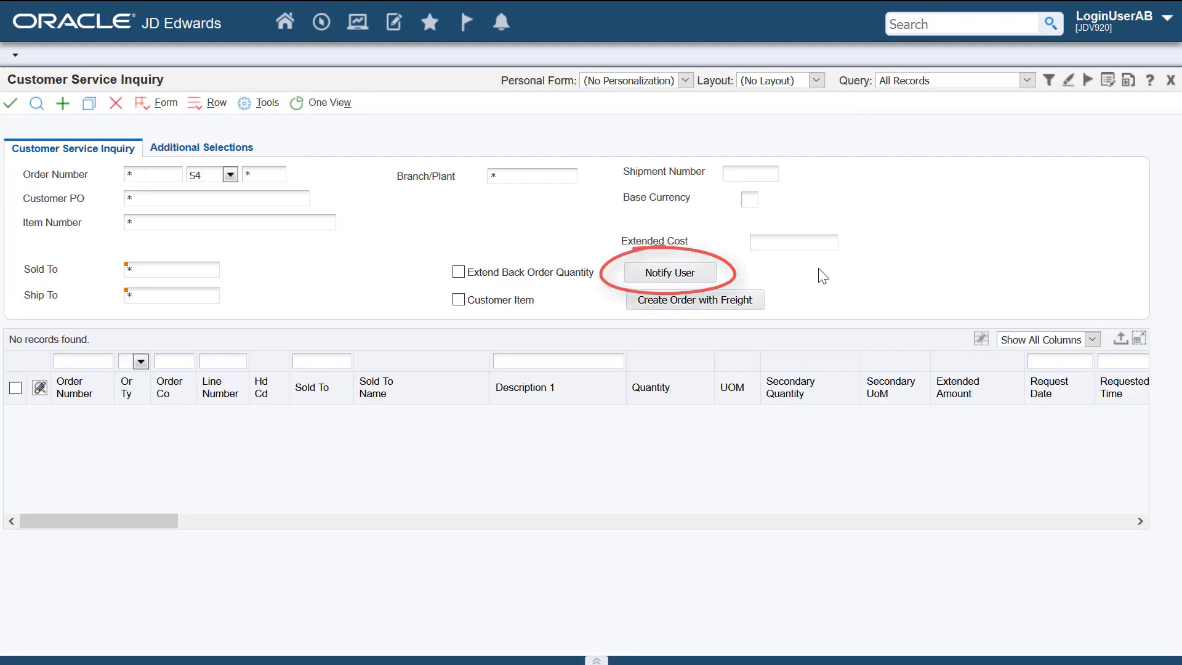
Step: Trigger Notify User, read the notification confirming order 4182 with $5.53 freight, then dismiss it
{"action": "left_click", "coordinate": [703, 274]}
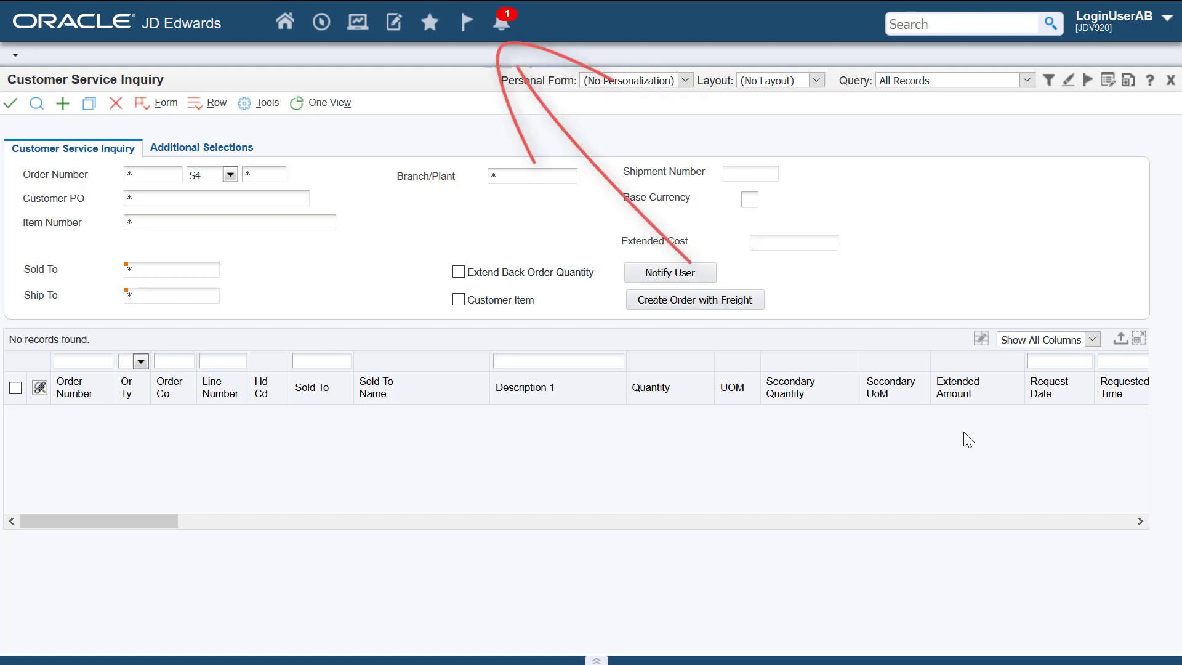
{"action": "left_click", "coordinate": [502, 23]}
{"action": "left_click", "coordinate": [563, 58]}
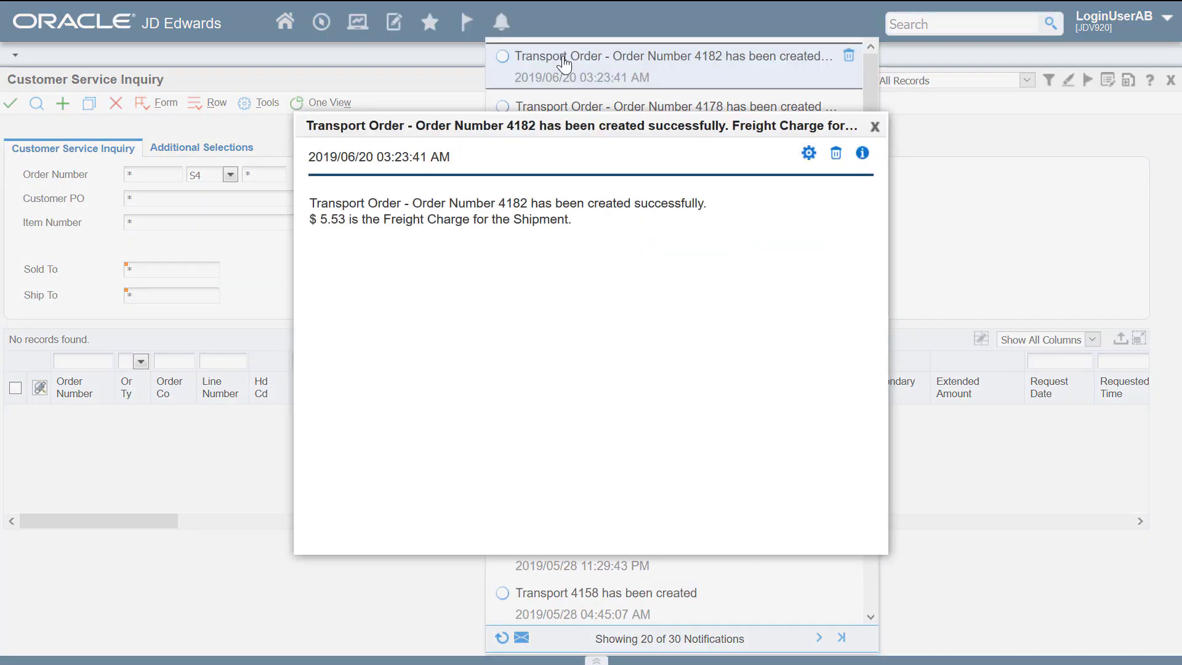
{"action": "left_click", "coordinate": [874, 127]}
{"action": "left_click", "coordinate": [936, 232]}
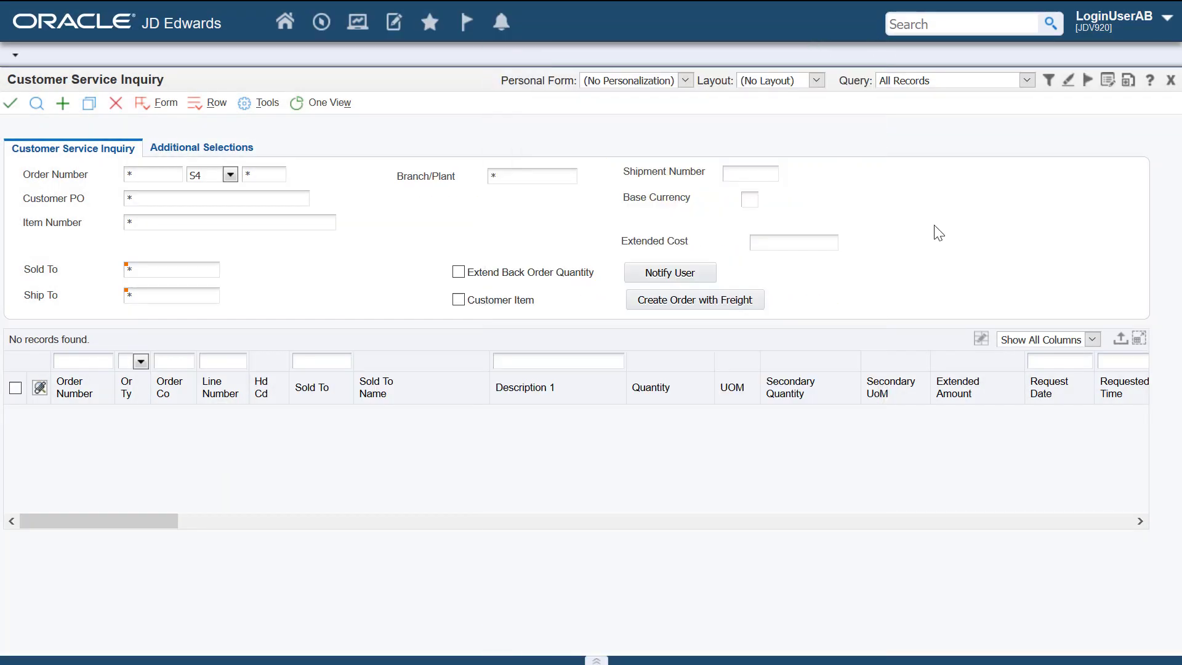